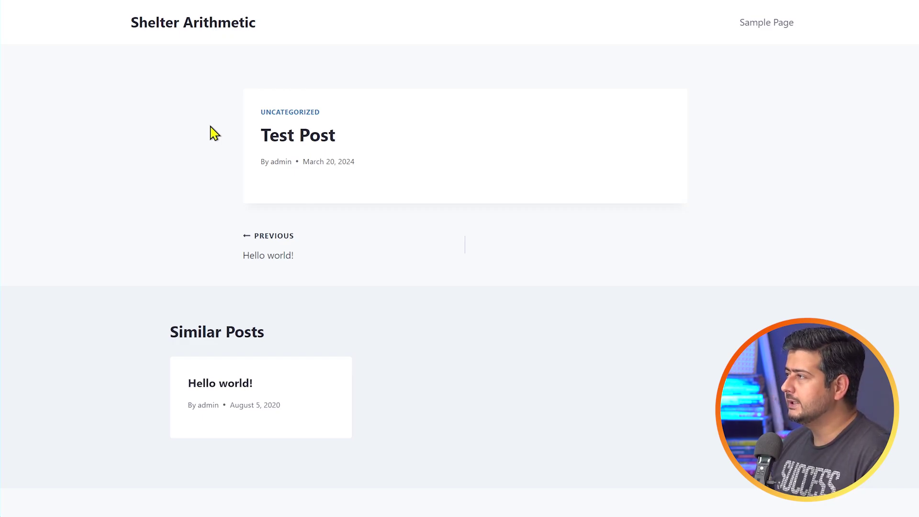
Look through the Test Post's existing comments and its reply form
{"action": "scroll", "coordinate": [232, 125], "scroll_direction": "down", "scroll_amount": 10}
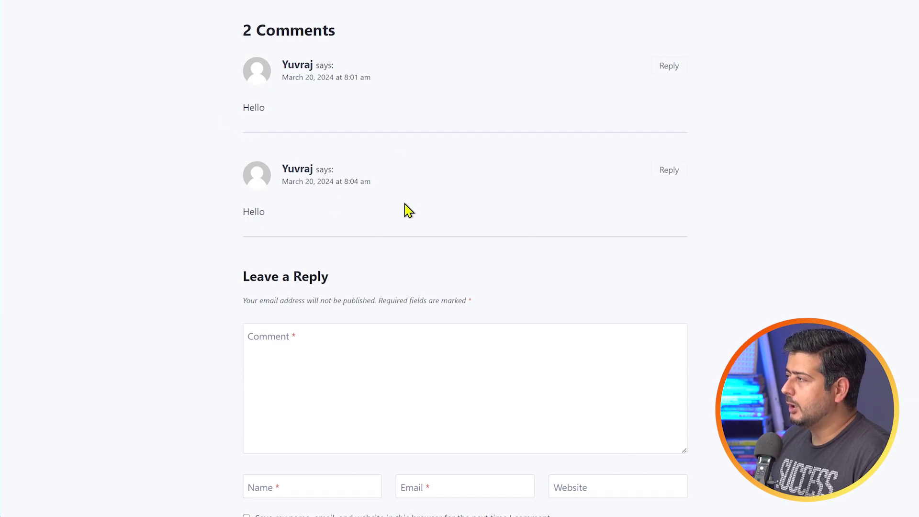
{"action": "scroll", "coordinate": [281, 115], "scroll_direction": "down", "scroll_amount": 3}
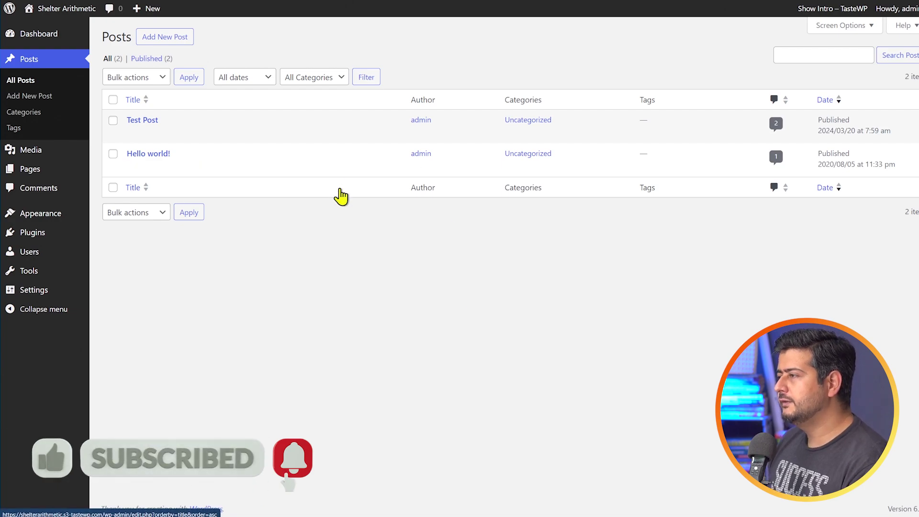
Search the plugin directory for "subscribe to comments reloaded", then install and activate the Subscribe To Comments Reloaded plugin
{"action": "mouse_move", "coordinate": [14, 237]}
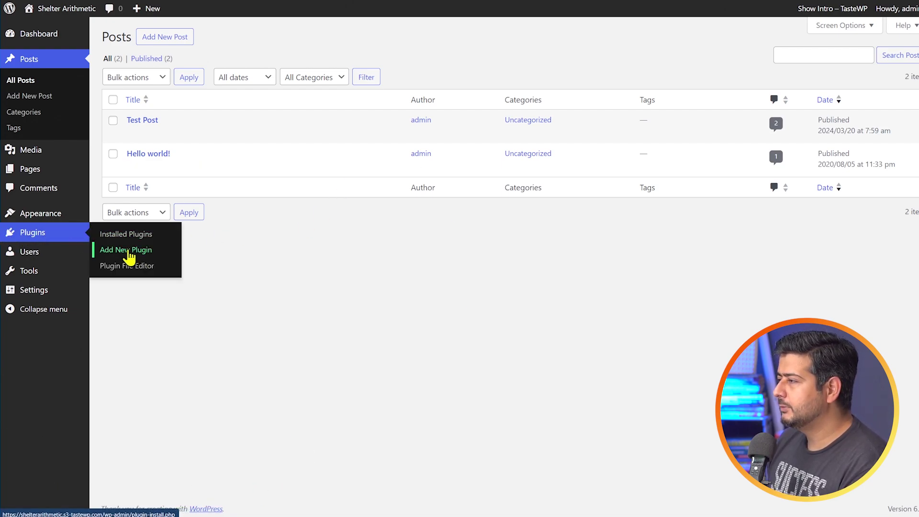
{"action": "left_click", "coordinate": [154, 254]}
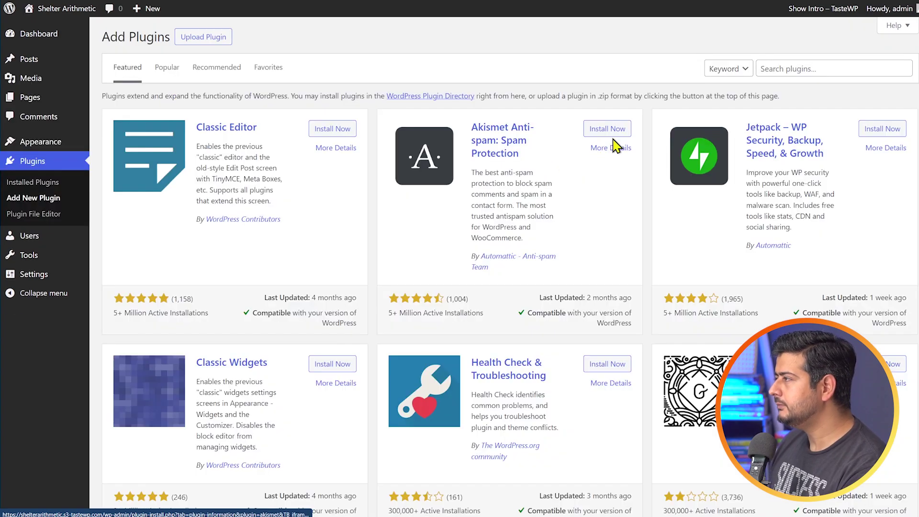
{"action": "left_click", "coordinate": [812, 69]}
{"action": "type", "text": "su"}
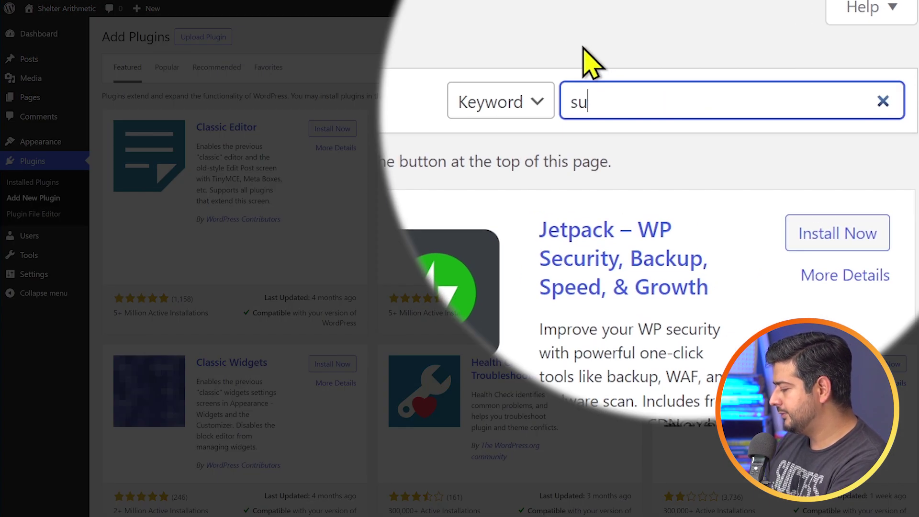
{"action": "type", "text": "bscribe to comments rel"}
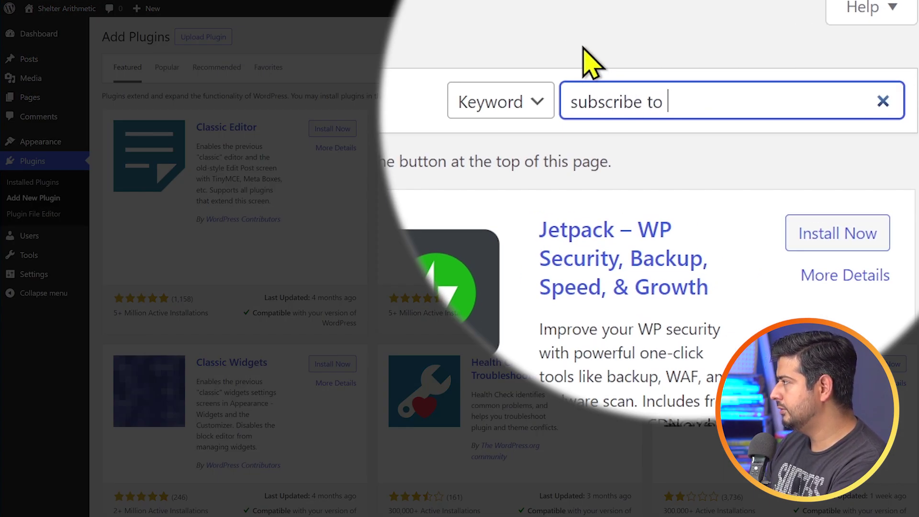
{"action": "type", "text": "oaded"}
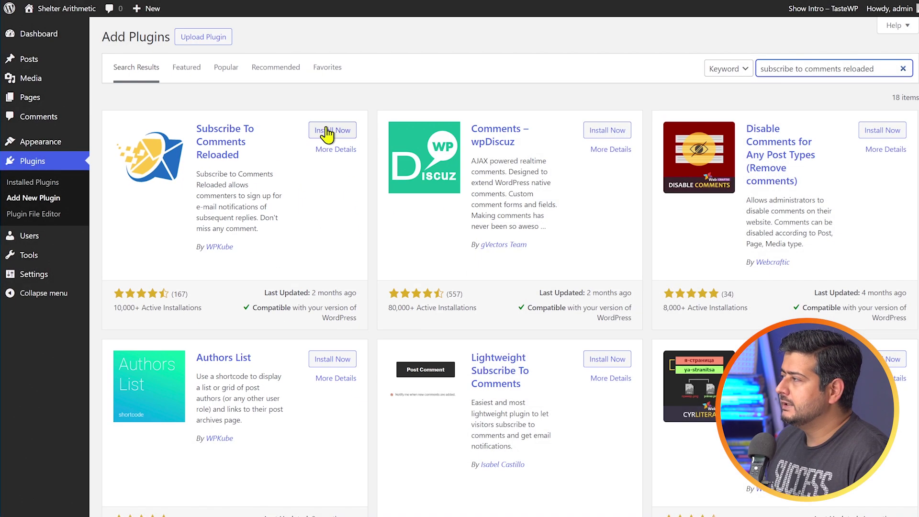
{"action": "left_click", "coordinate": [622, 88]}
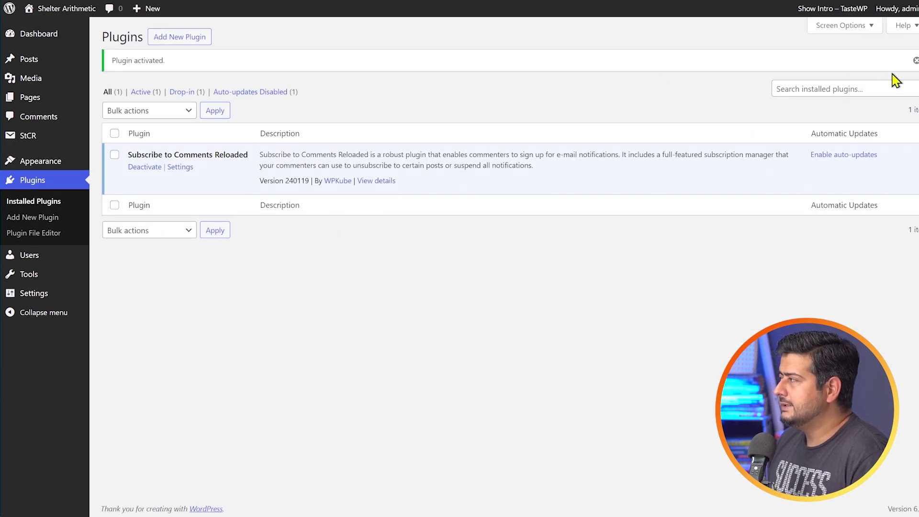
{"action": "left_click", "coordinate": [916, 60]}
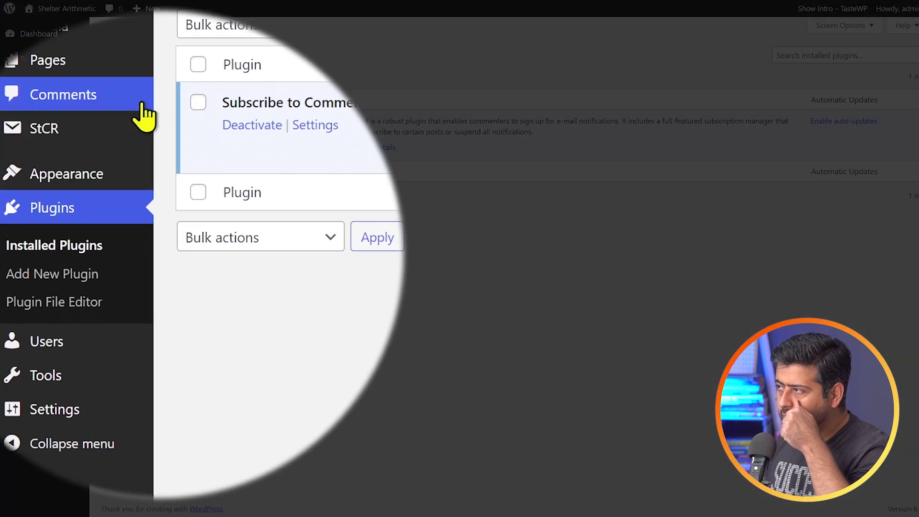
In the StCR comment form settings, set the subscription type to Replies to this comment, enable advanced subscription, and save
{"action": "mouse_move", "coordinate": [70, 141]}
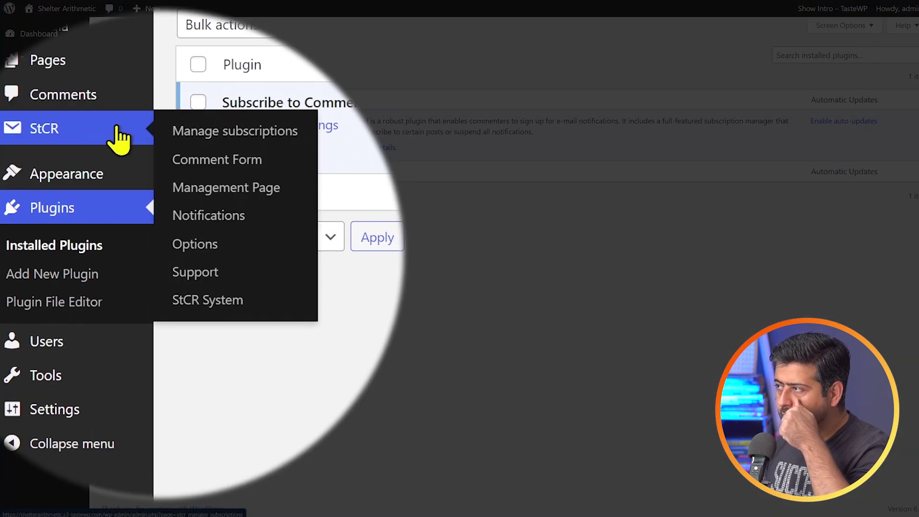
{"action": "left_click", "coordinate": [71, 128]}
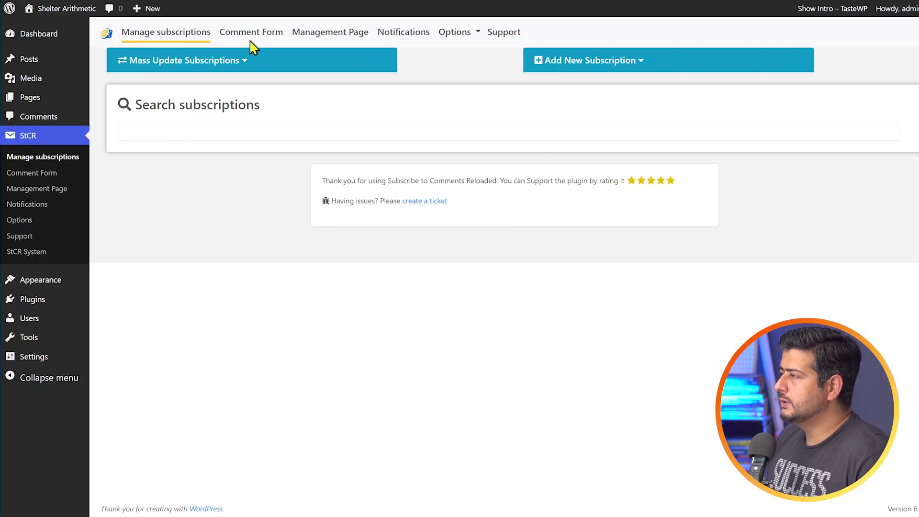
{"action": "left_click", "coordinate": [269, 34]}
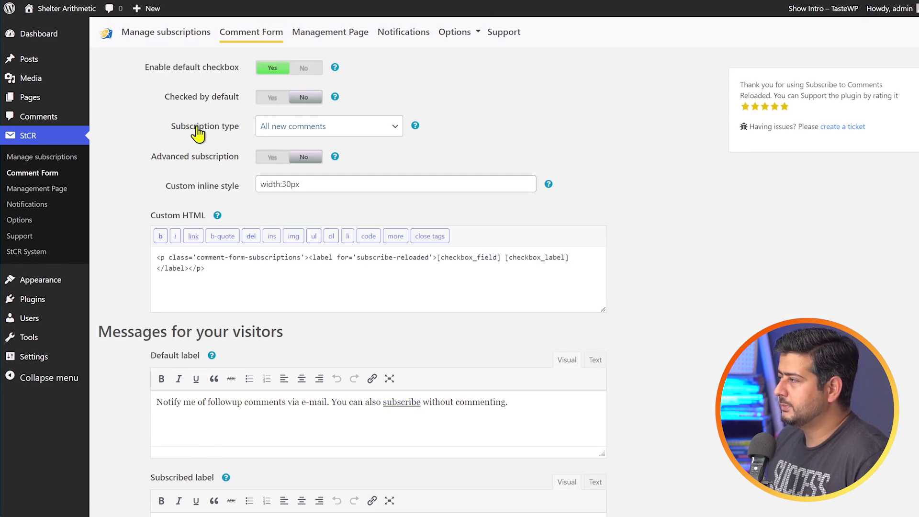
{"action": "left_click", "coordinate": [353, 127]}
{"action": "left_click", "coordinate": [319, 155]}
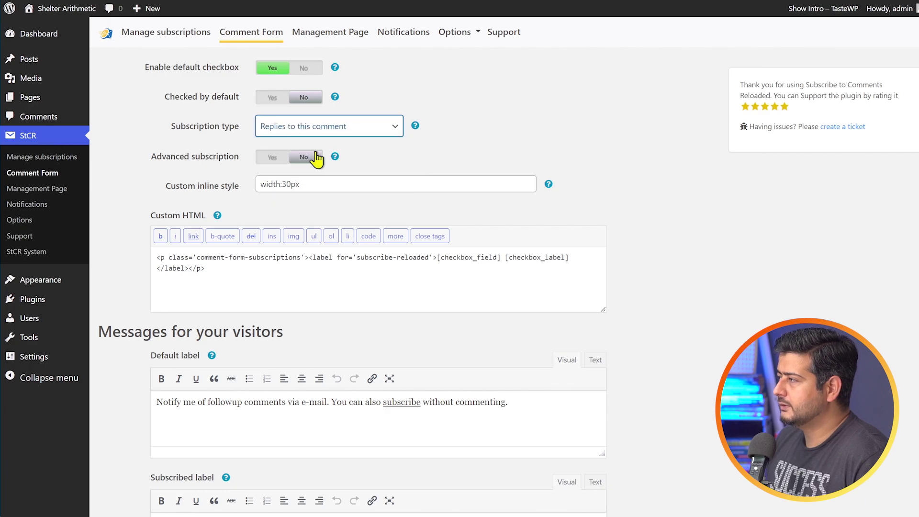
{"action": "left_click", "coordinate": [280, 158]}
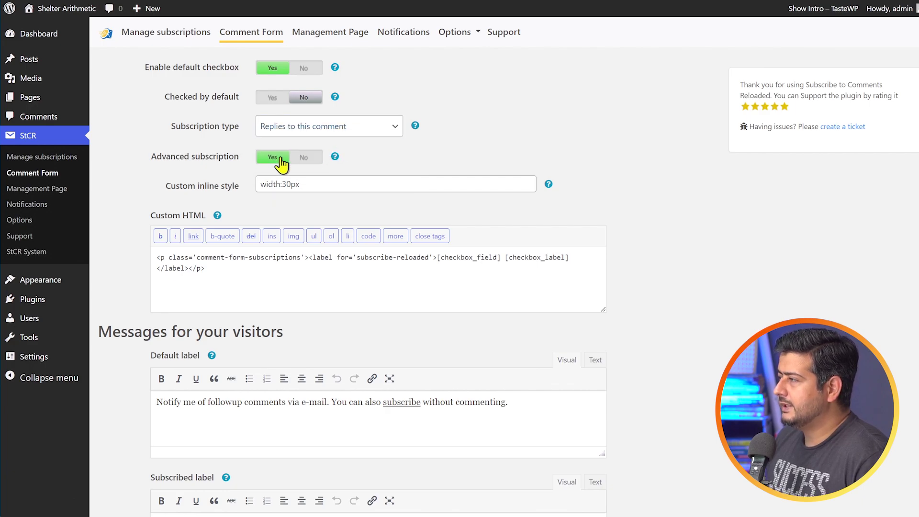
{"action": "scroll", "coordinate": [657, 234], "scroll_direction": "down", "scroll_amount": 8}
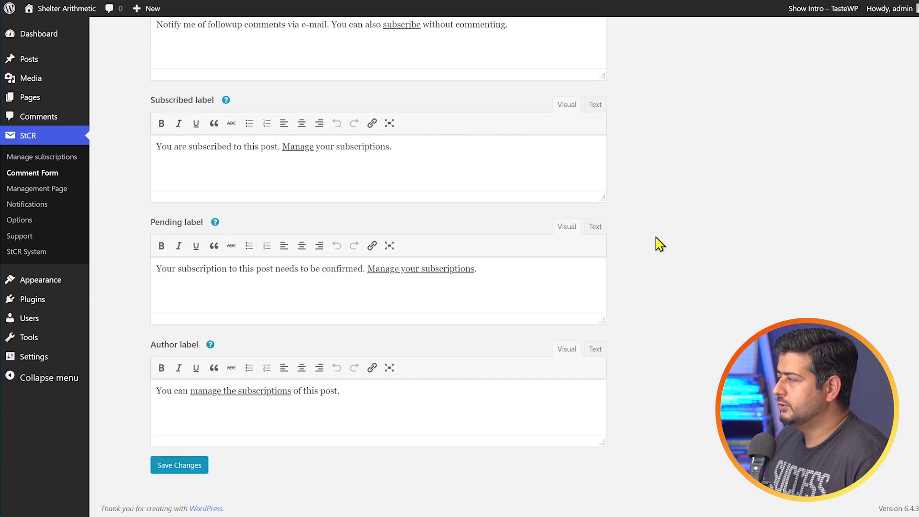
{"action": "left_click", "coordinate": [180, 466]}
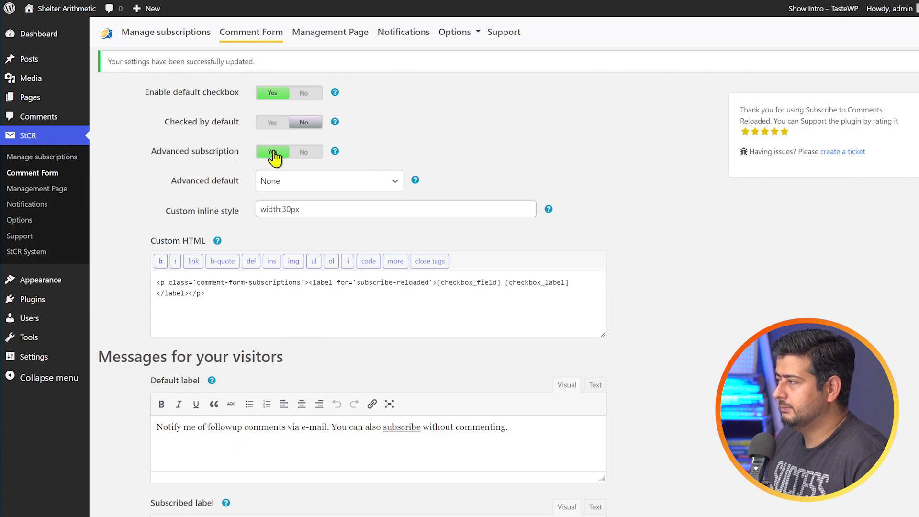
Set the comment form's advanced default to Replies to this comment and save the changes
{"action": "left_click", "coordinate": [389, 188]}
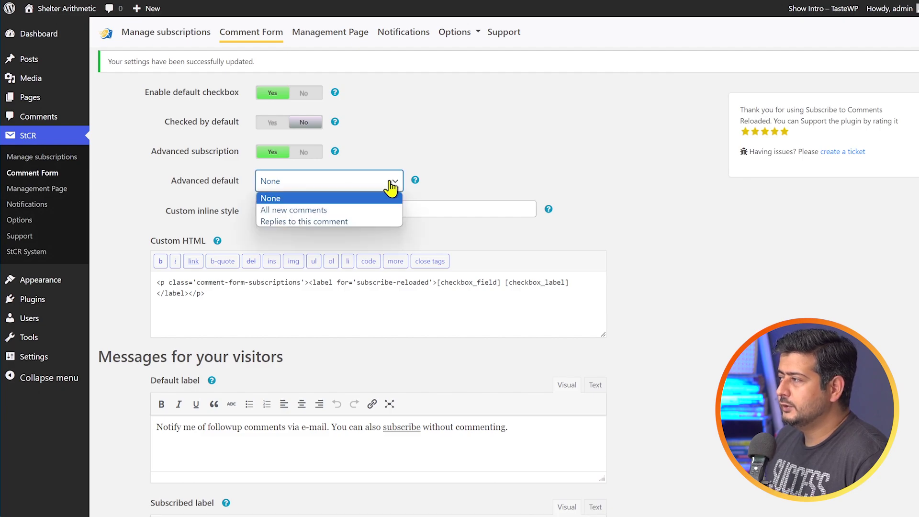
{"action": "left_click", "coordinate": [347, 222]}
{"action": "scroll", "coordinate": [652, 220], "scroll_direction": "down", "scroll_amount": 10}
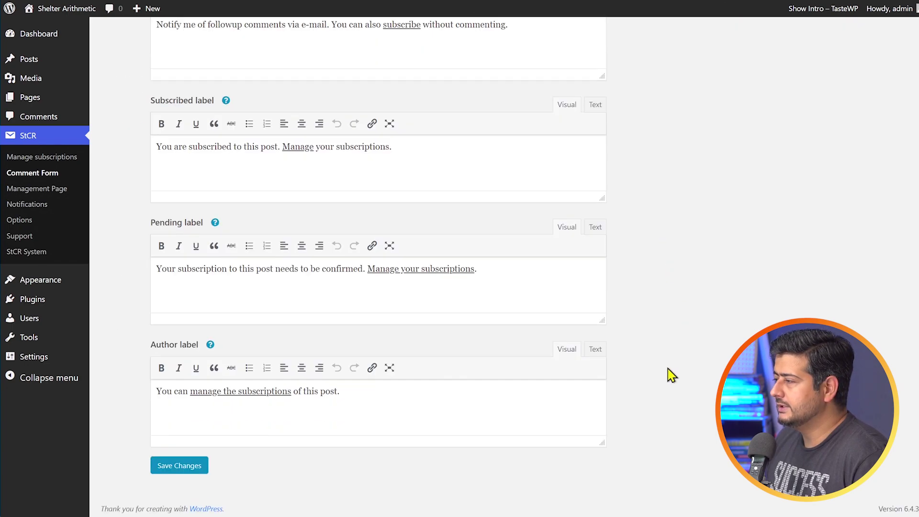
{"action": "left_click", "coordinate": [206, 464]}
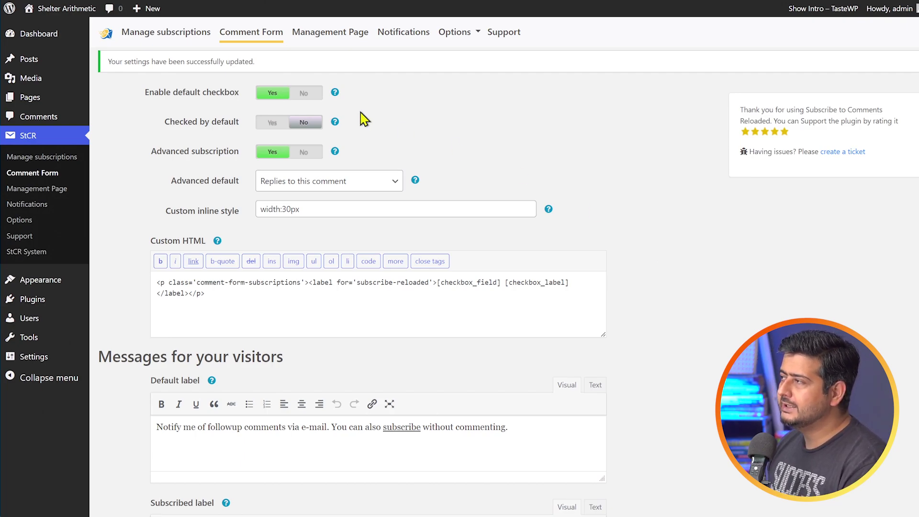
Review the subscription management page and the comment form's visitor messages, including the link in the pending label
{"action": "left_click", "coordinate": [171, 34]}
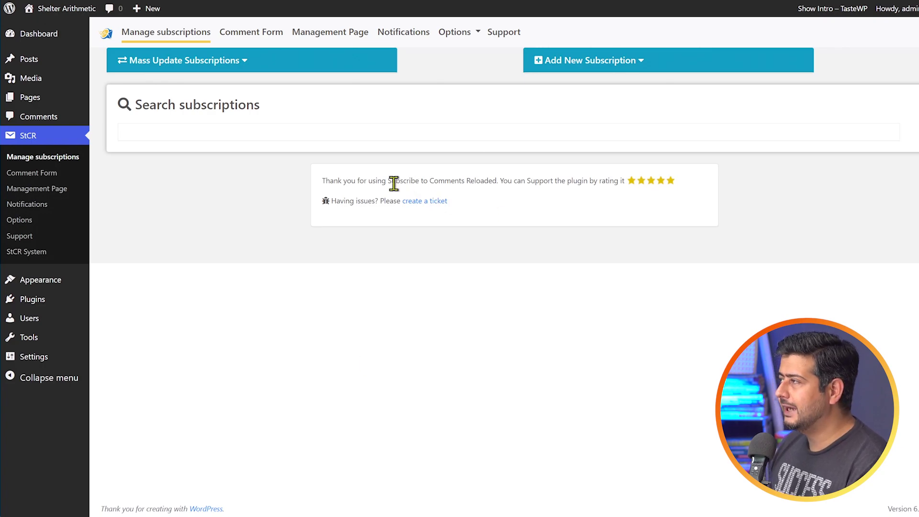
{"action": "left_click", "coordinate": [304, 39]}
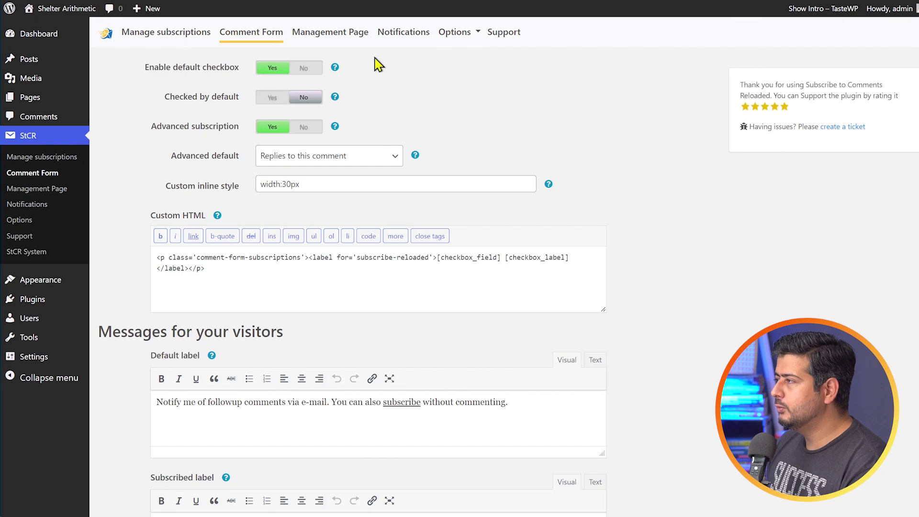
{"action": "scroll", "coordinate": [588, 146], "scroll_direction": "down", "scroll_amount": 1}
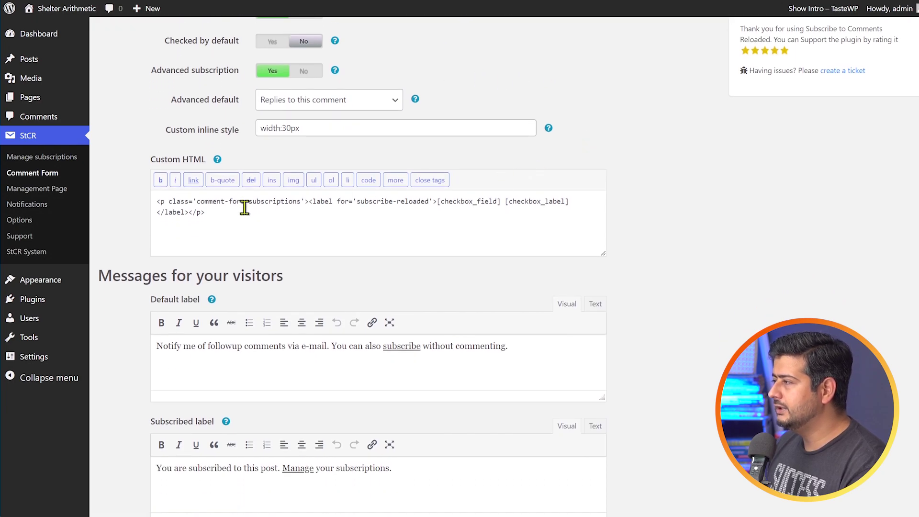
{"action": "scroll", "coordinate": [383, 187], "scroll_direction": "down", "scroll_amount": 3}
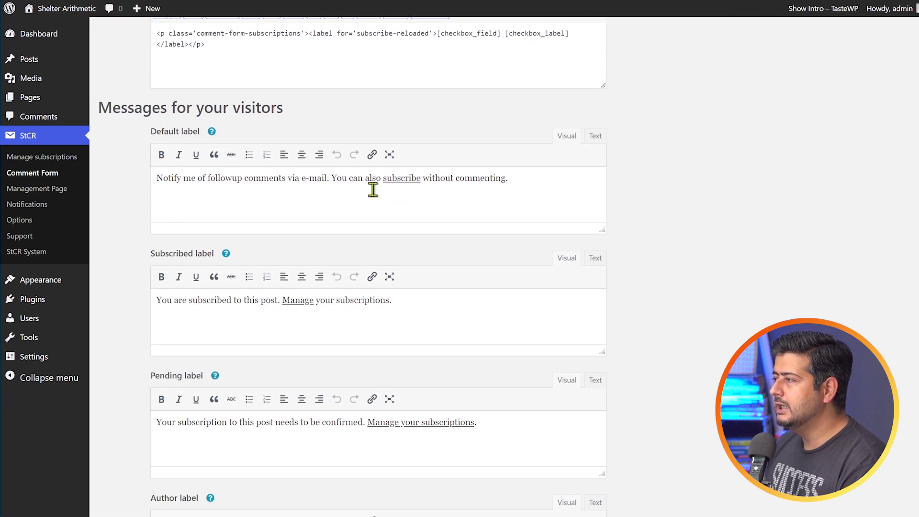
{"action": "scroll", "coordinate": [335, 186], "scroll_direction": "down", "scroll_amount": 2}
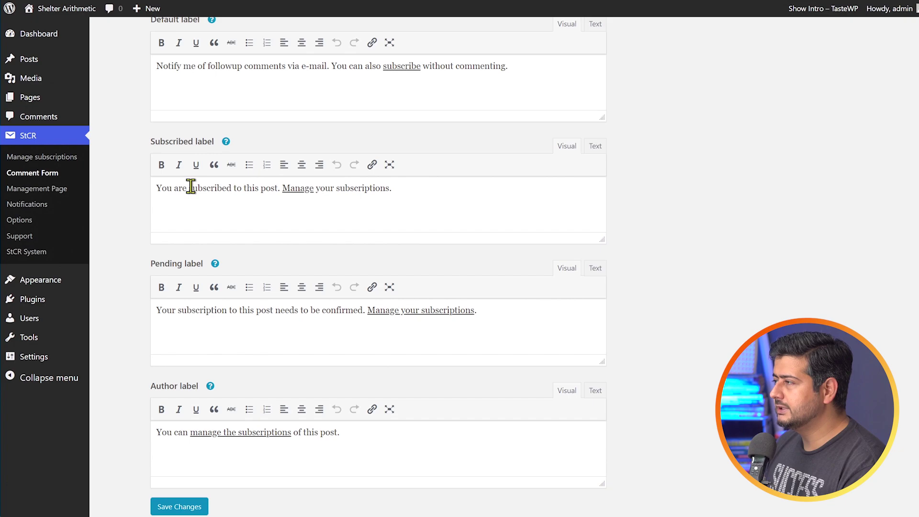
{"action": "scroll", "coordinate": [282, 314], "scroll_direction": "down", "scroll_amount": 1}
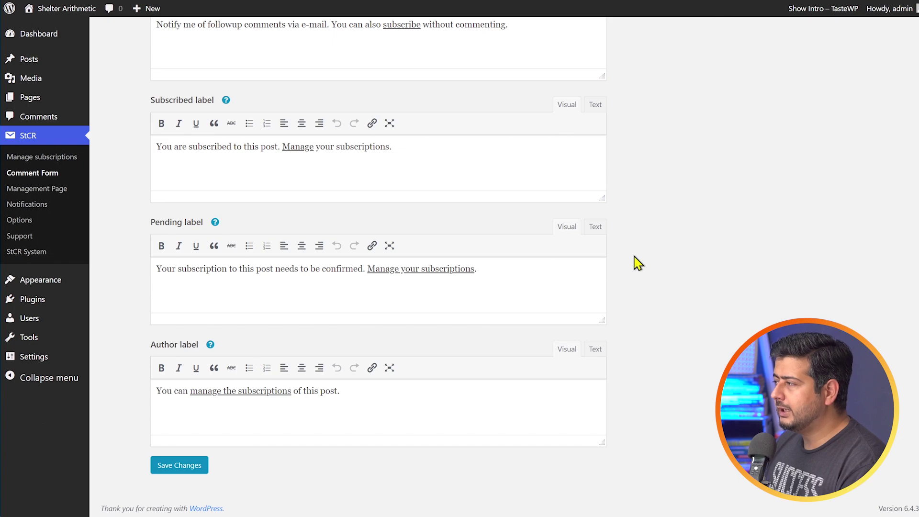
{"action": "left_click", "coordinate": [403, 269]}
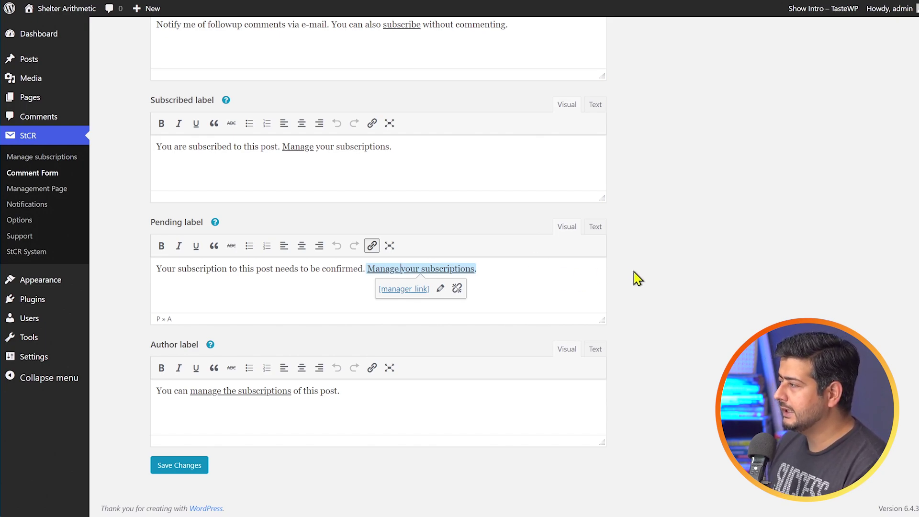
{"action": "left_click", "coordinate": [503, 289]}
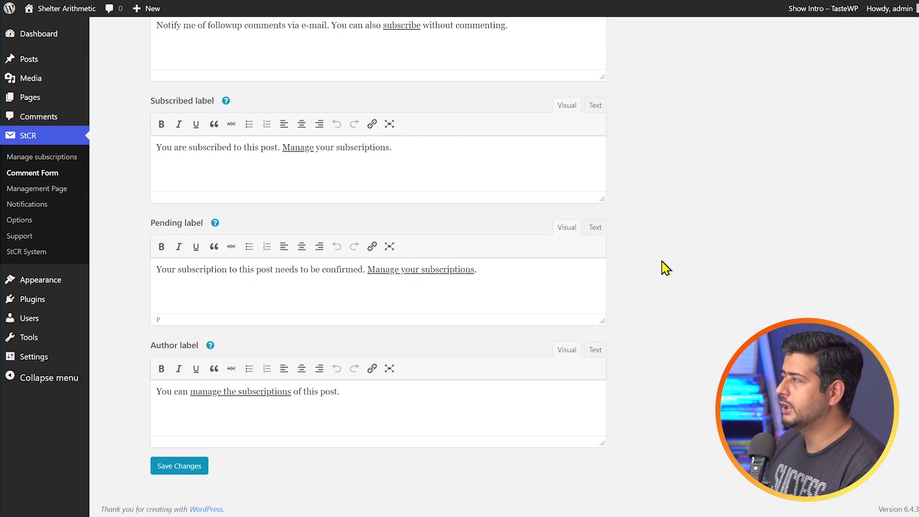
{"action": "scroll", "coordinate": [666, 268], "scroll_direction": "up", "scroll_amount": 8}
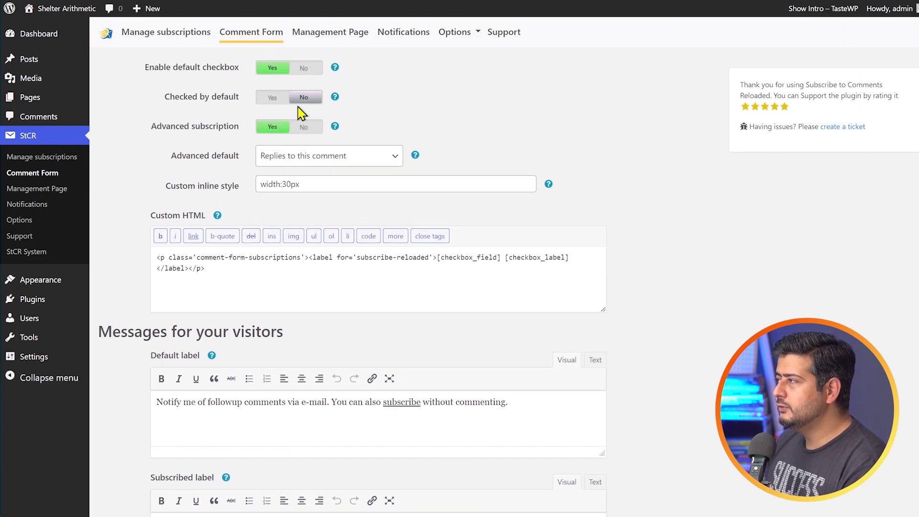
Examine StCR's notification settings, covering the sender details and the notification, double check, management and unsubscribe messages
{"action": "left_click", "coordinate": [404, 34]}
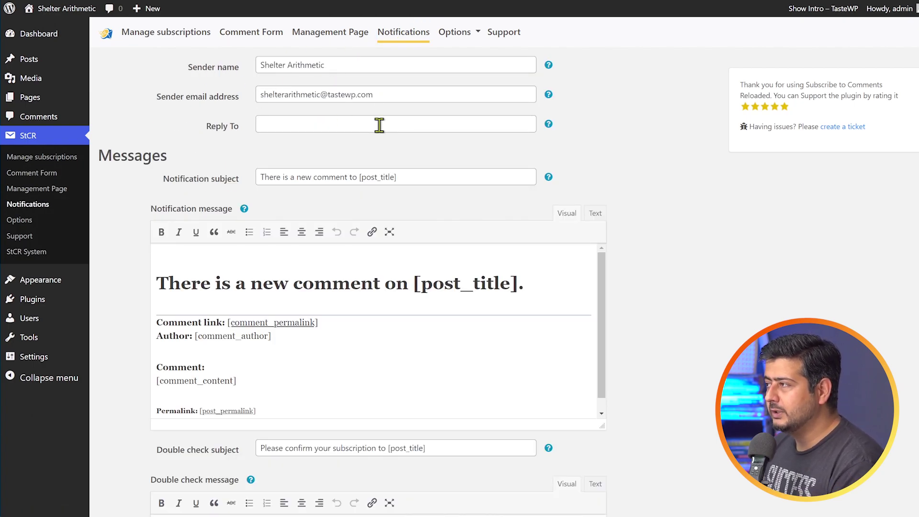
{"action": "scroll", "coordinate": [391, 176], "scroll_direction": "down", "scroll_amount": 3}
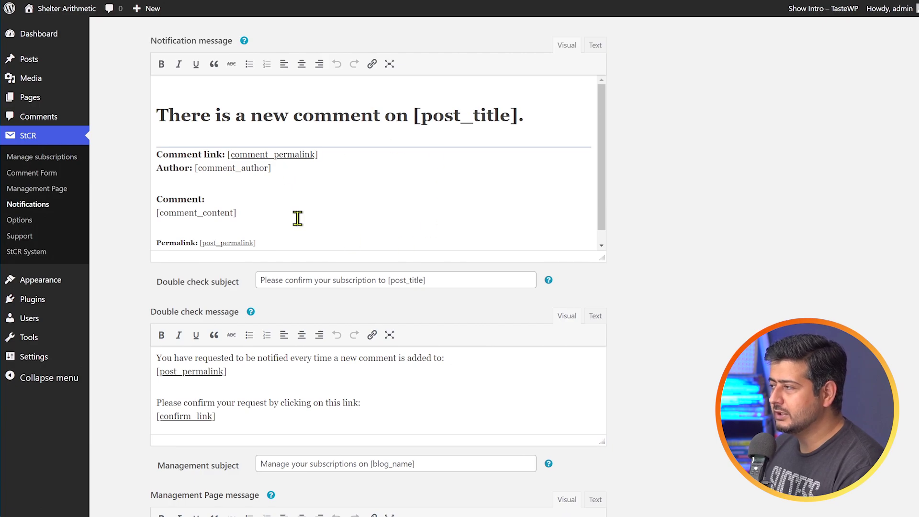
{"action": "scroll", "coordinate": [342, 164], "scroll_direction": "down", "scroll_amount": 1}
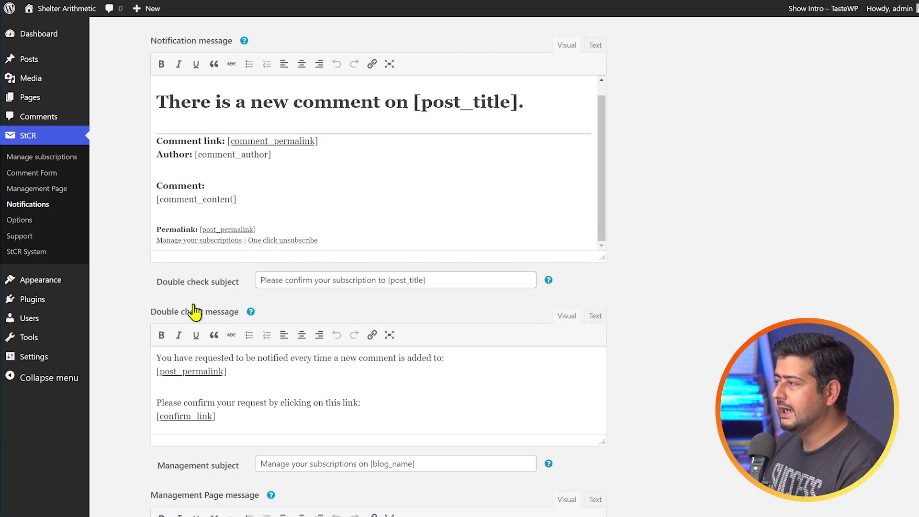
{"action": "scroll", "coordinate": [602, 296], "scroll_direction": "down", "scroll_amount": 3}
{"action": "scroll", "coordinate": [602, 296], "scroll_direction": "down", "scroll_amount": 3}
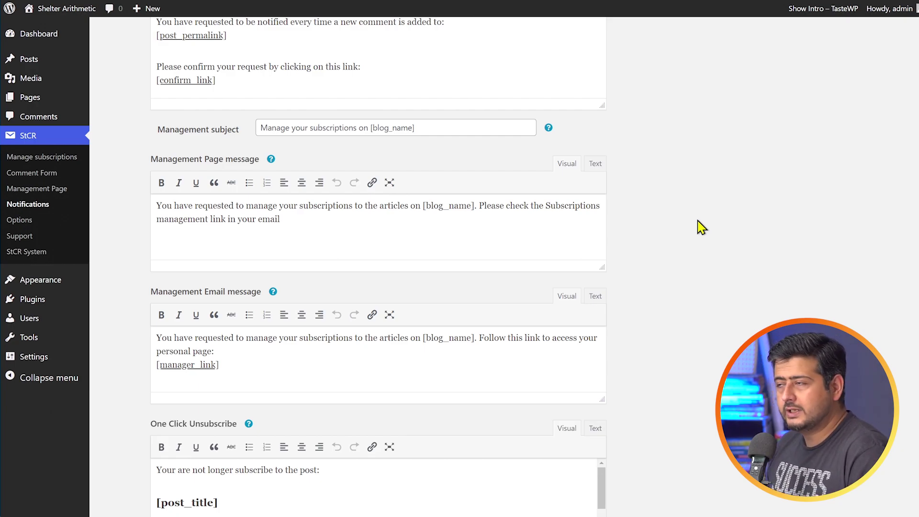
{"action": "scroll", "coordinate": [700, 227], "scroll_direction": "down", "scroll_amount": 2}
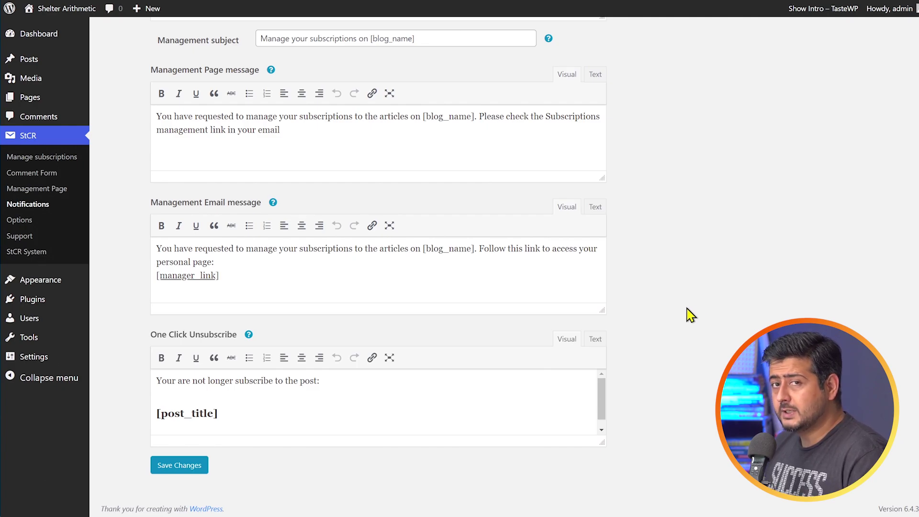
{"action": "scroll", "coordinate": [689, 315], "scroll_direction": "up", "scroll_amount": 13}
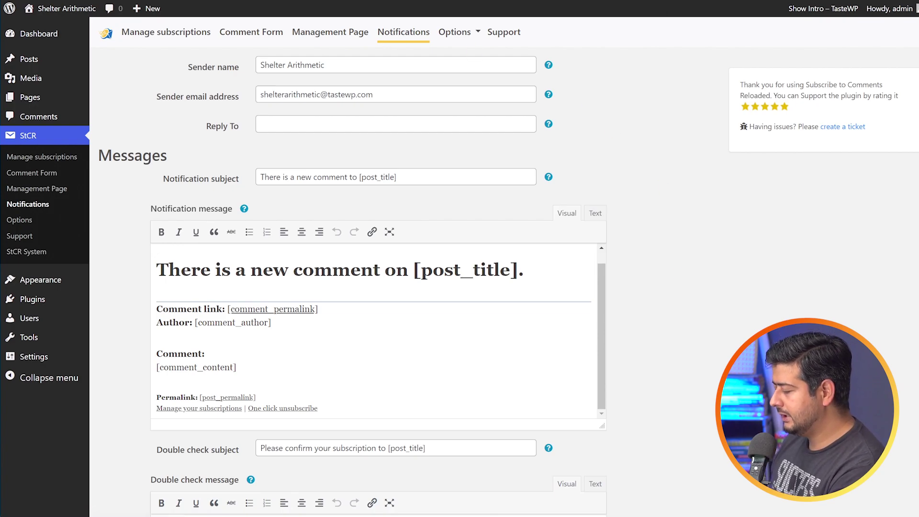
Open the Test Post page at shelterarithmetic.s3-tastewp.com/index.php/test-post/ in an incognito window and find its Leave a Reply form
{"action": "key", "text": "ctrl+shift+n"}
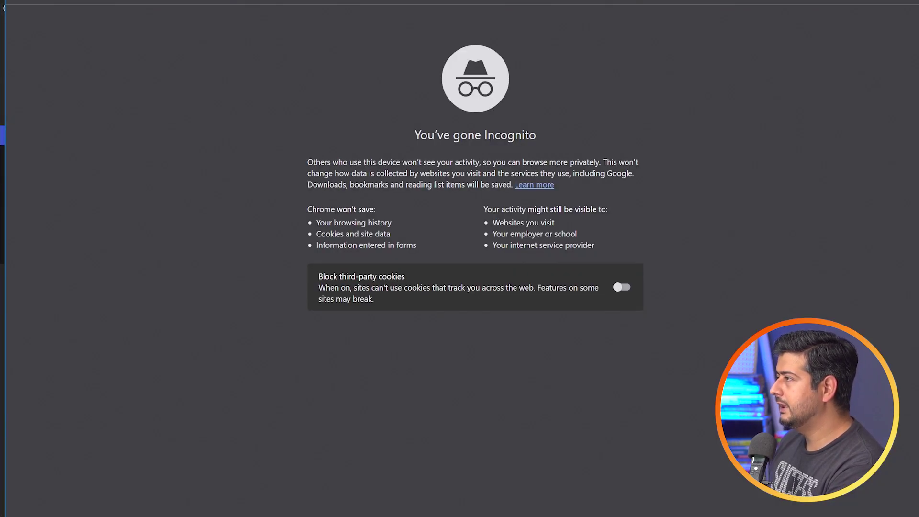
{"action": "right_click", "coordinate": [211, 2]}
{"action": "left_click", "coordinate": [242, 1]}
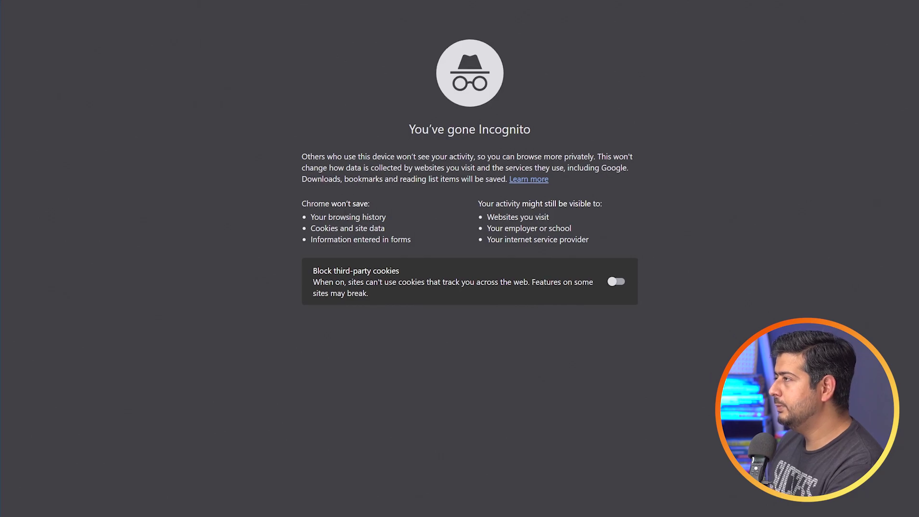
{"action": "type", "text": "https://shelterarithmetic.s3-tastewp.com/index.php/test-post/"}
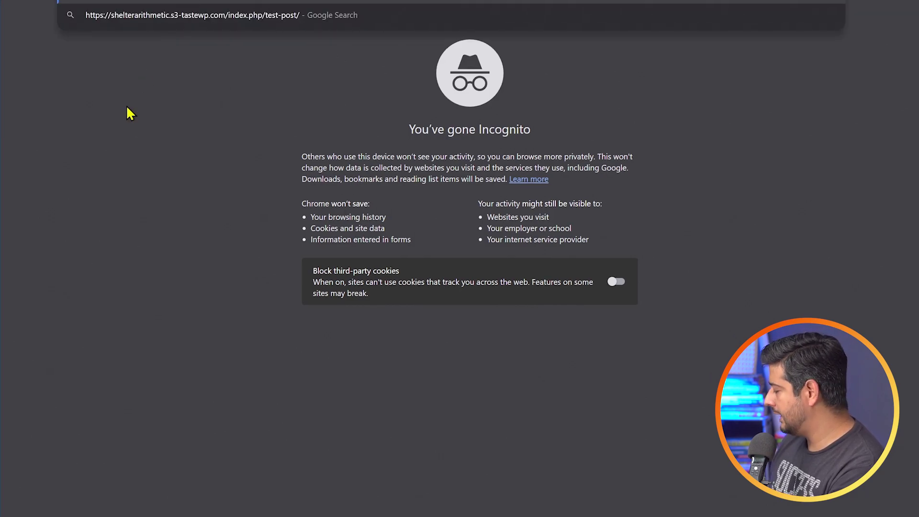
{"action": "key", "text": "Return"}
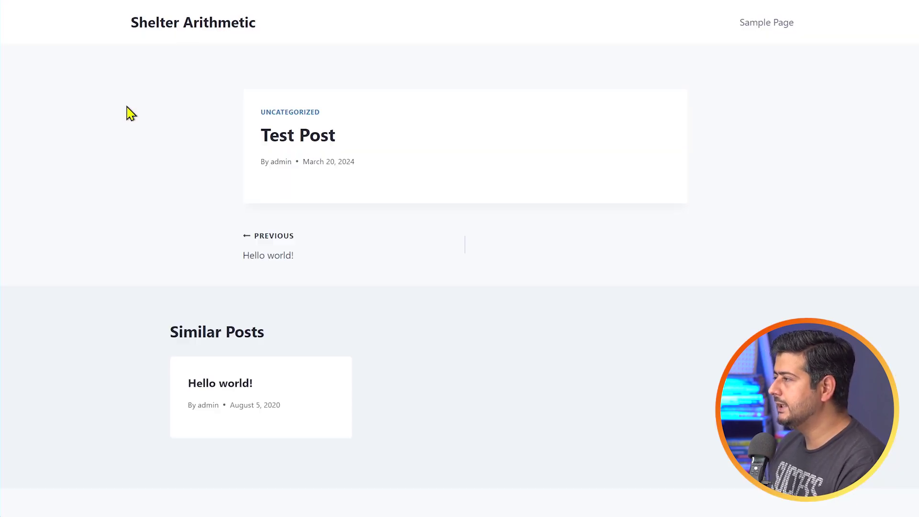
{"action": "scroll", "coordinate": [426, 172], "scroll_direction": "down", "scroll_amount": 1}
{"action": "scroll", "coordinate": [423, 179], "scroll_direction": "down", "scroll_amount": 12}
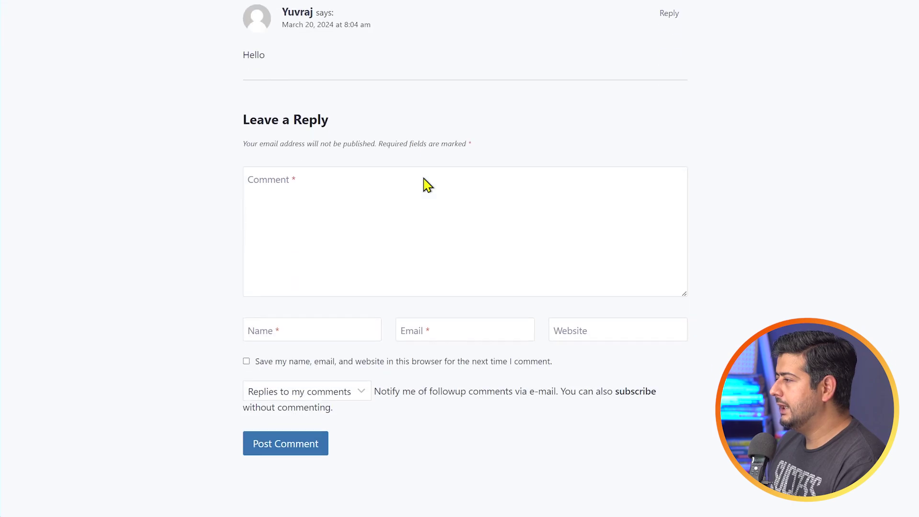
{"action": "scroll", "coordinate": [488, 394], "scroll_direction": "up", "scroll_amount": 1}
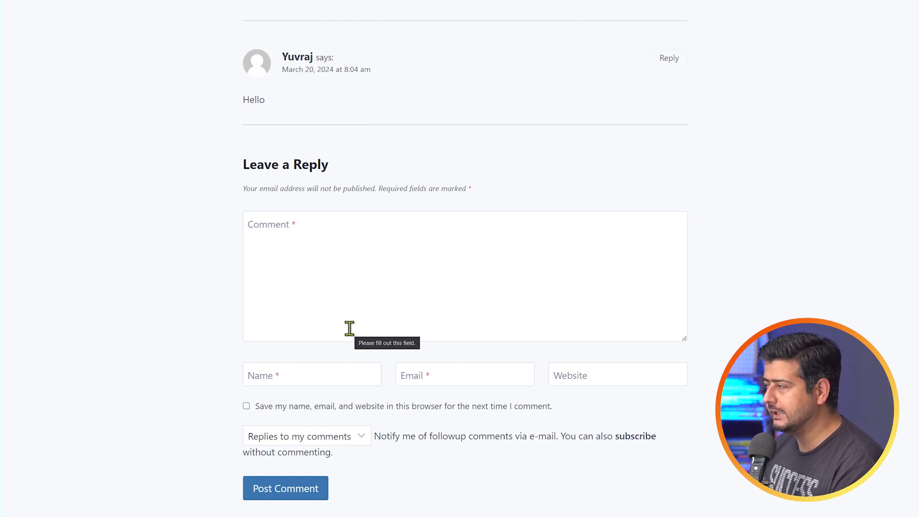
{"action": "left_click", "coordinate": [351, 259]}
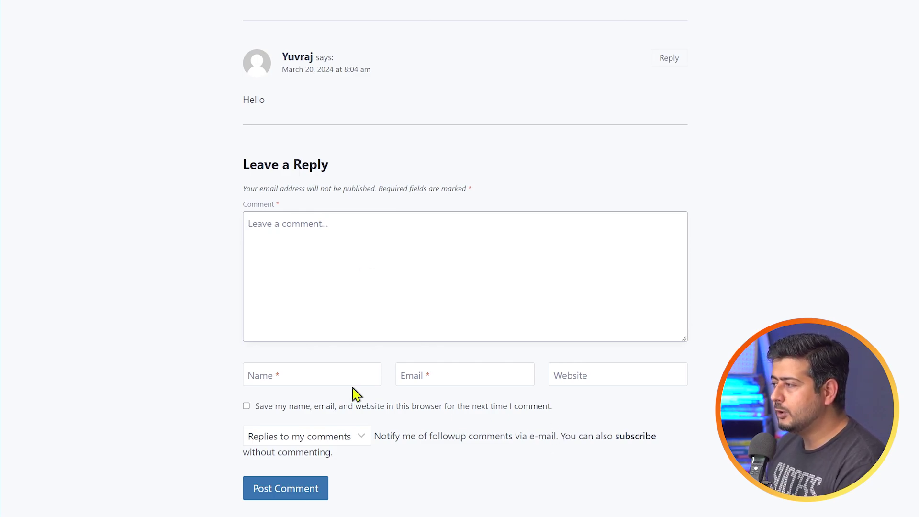
{"action": "scroll", "coordinate": [186, 303], "scroll_direction": "down", "scroll_amount": 2}
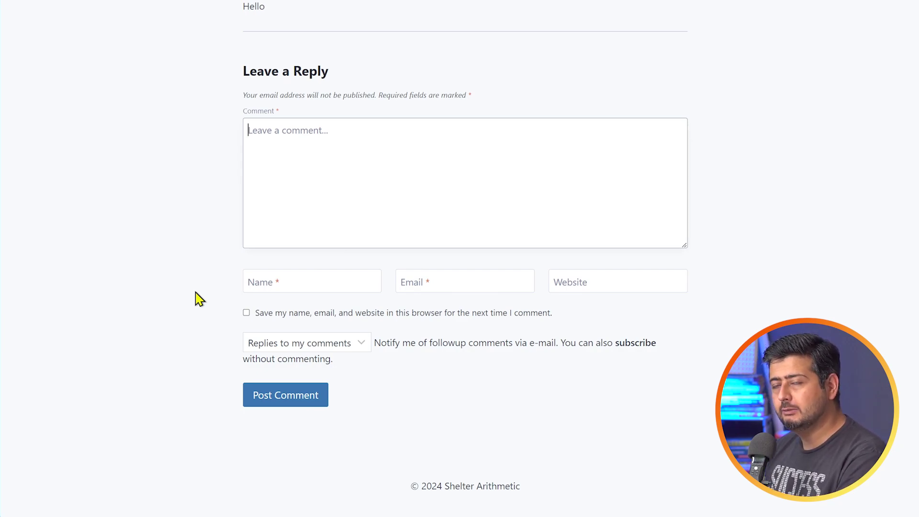
Open the link for subscribing without commenting in a separate tab, view its e-mail form, and return to the post
{"action": "right_click", "coordinate": [628, 343]}
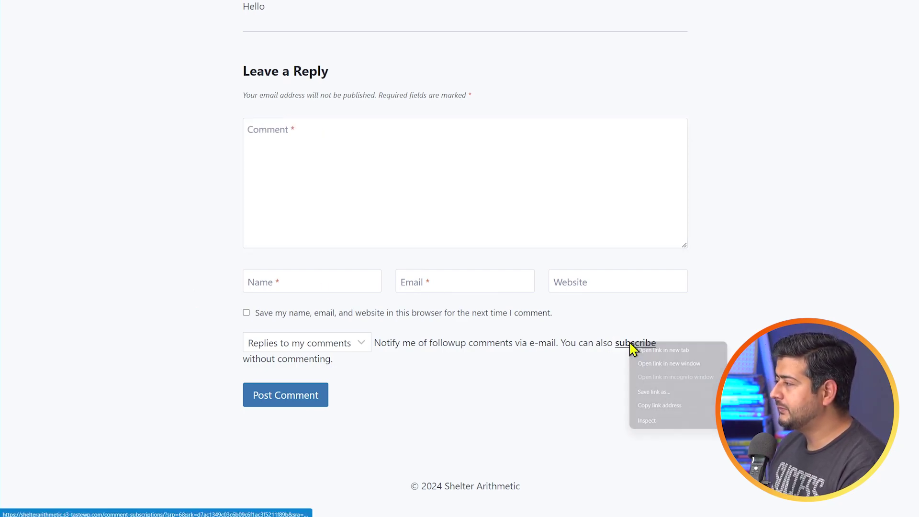
{"action": "left_click", "coordinate": [639, 355]}
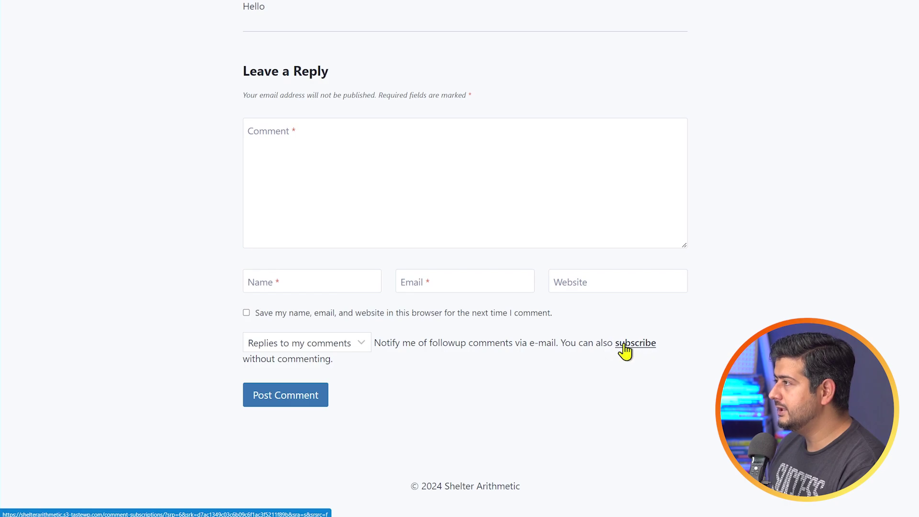
{"action": "key", "text": "ctrl+Tab"}
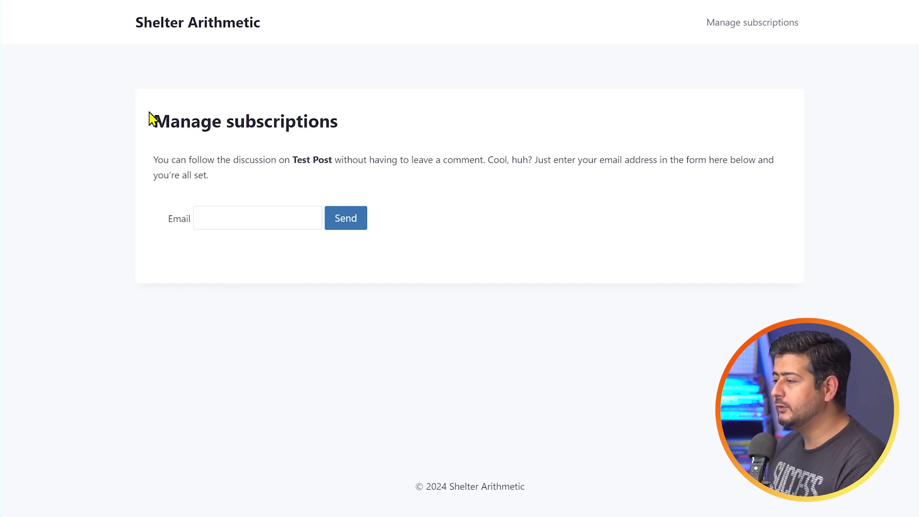
{"action": "left_click", "coordinate": [254, 224]}
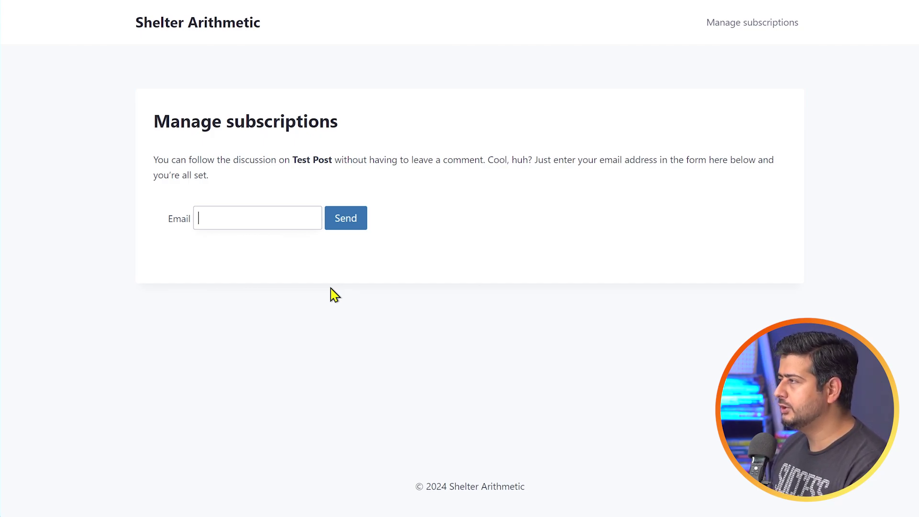
{"action": "key", "text": "alt+Left"}
Post the comment "Hello" with the visitor's name and e-mail, saving these details in the browser and subscribing to replies to my comments
{"action": "left_click", "coordinate": [403, 150]}
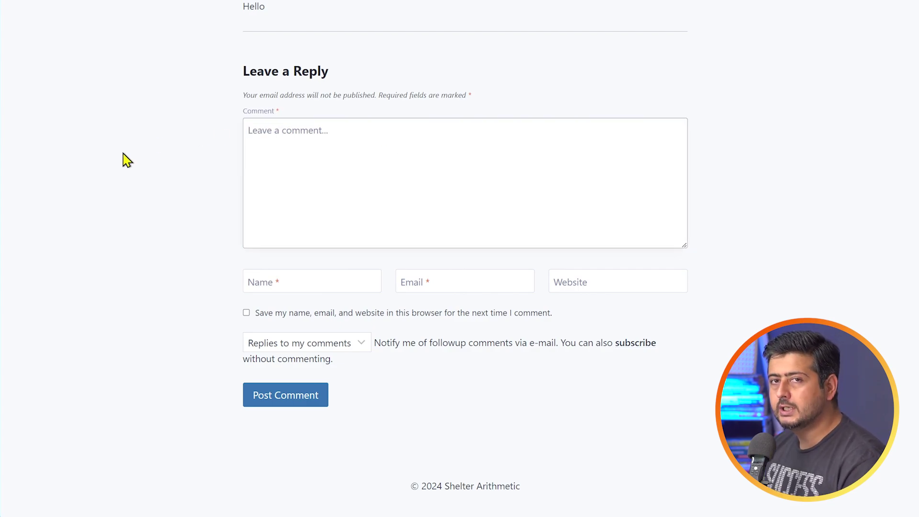
{"action": "type", "text": "Hello"}
{"action": "key", "text": "Tab"}
{"action": "type", "text": "Yu"}
{"action": "key", "text": "Tab"}
{"action": "type", "text": "d"}
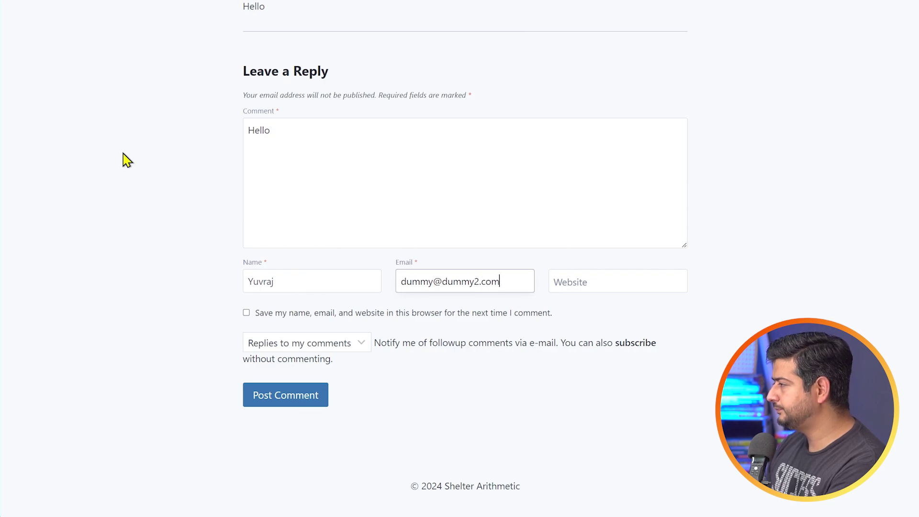
{"action": "left_click", "coordinate": [246, 313]}
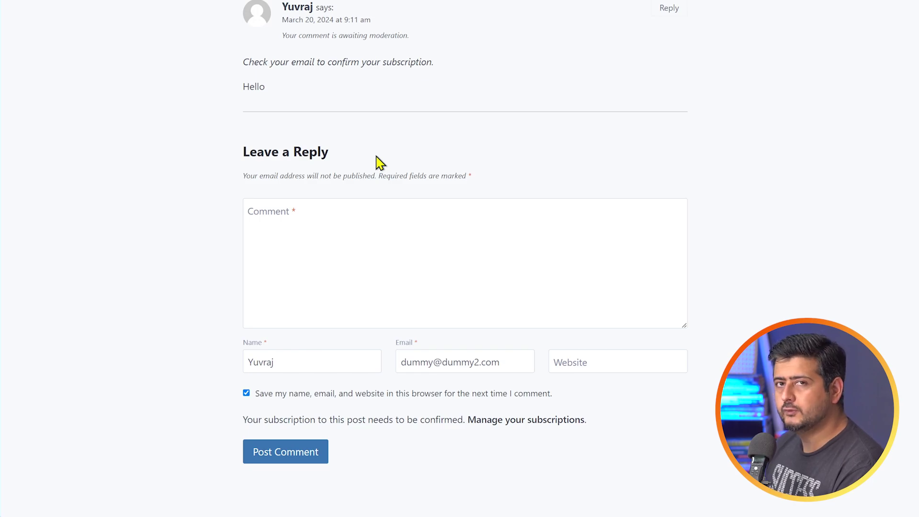
View the visitor's subscription management page linked from the comment form, and return to the post
{"action": "left_click", "coordinate": [530, 422]}
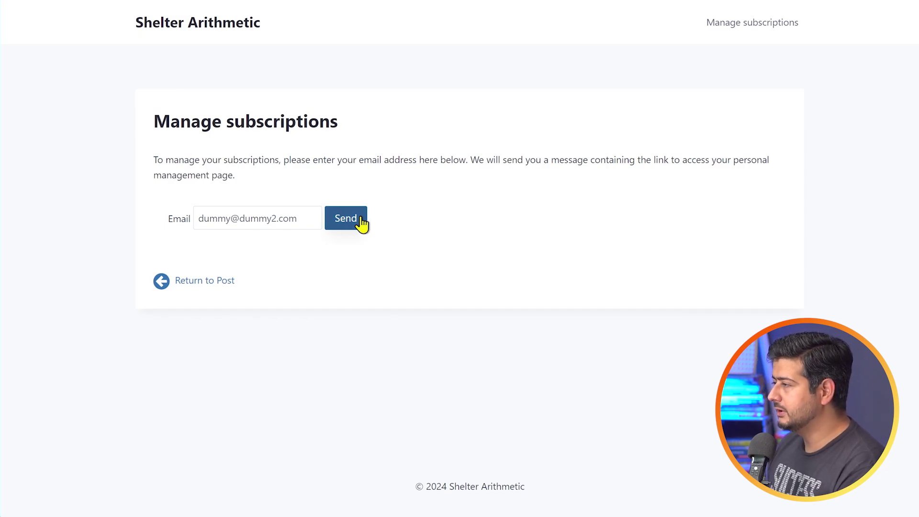
{"action": "left_click", "coordinate": [218, 287]}
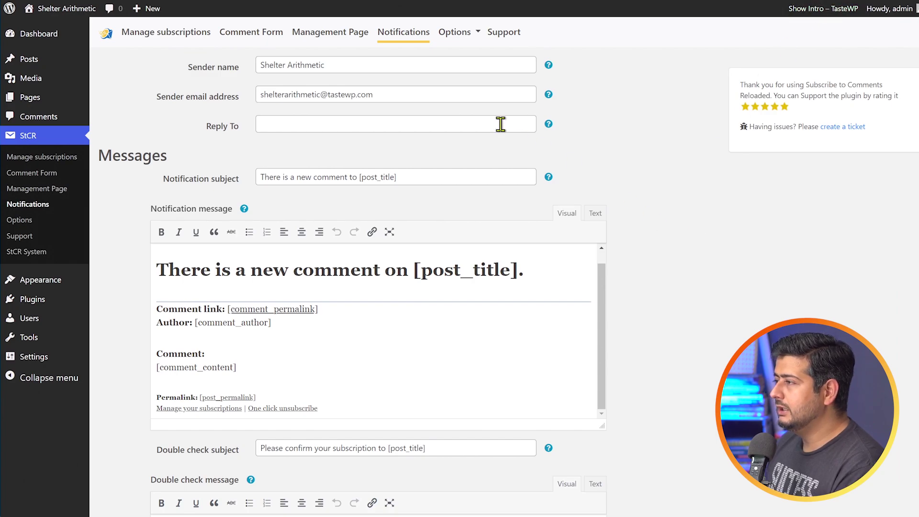
Return to the WordPress admin and approve the pending "Hello" comment on Test Post
{"action": "left_click", "coordinate": [66, 126]}
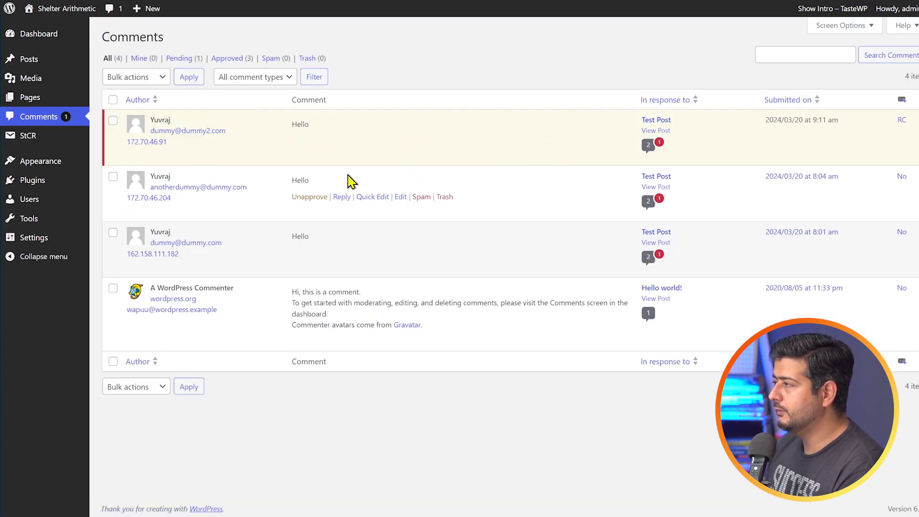
{"action": "left_click", "coordinate": [304, 142]}
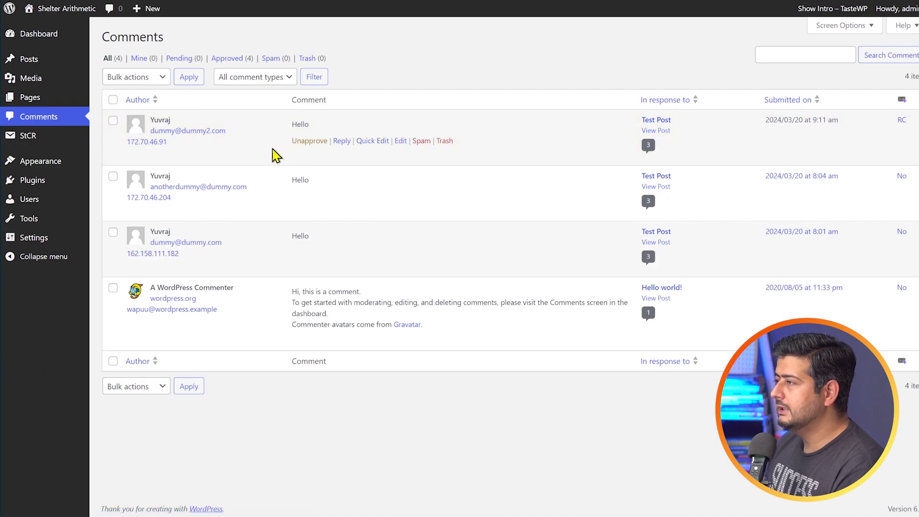
Check StCR's comment form settings and its management page settings
{"action": "mouse_move", "coordinate": [42, 139]}
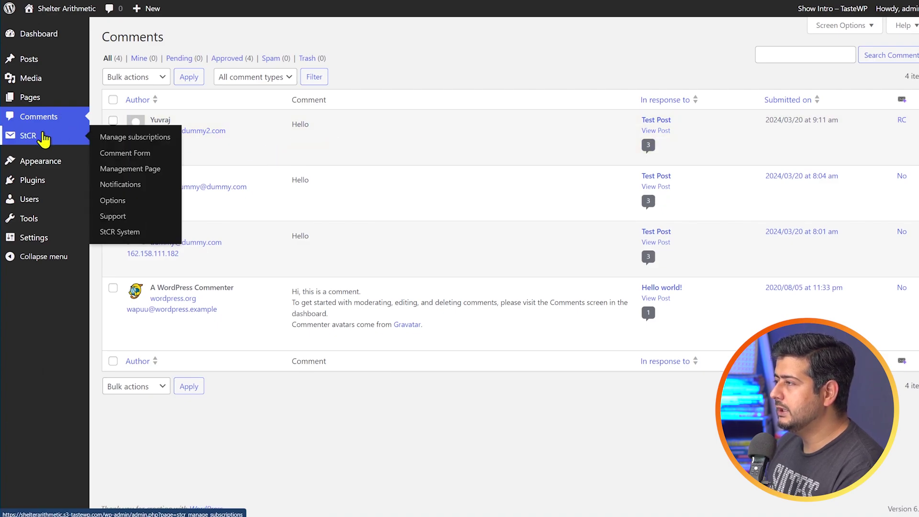
{"action": "left_click", "coordinate": [132, 154]}
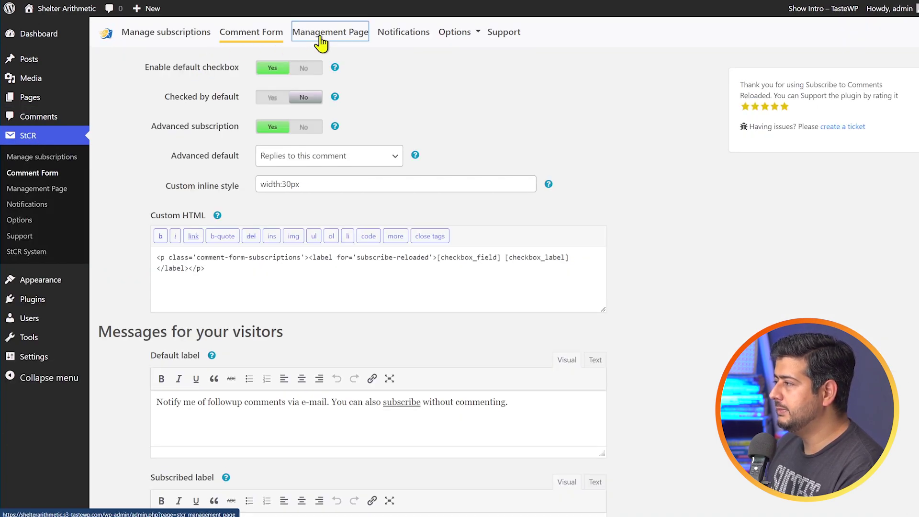
{"action": "left_click", "coordinate": [320, 37]}
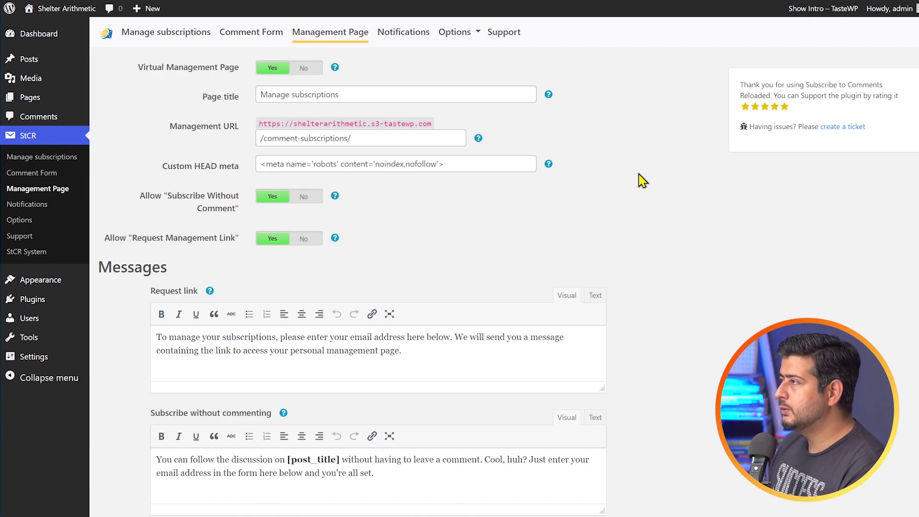
Examine the Test Post entry in StCR's subscription list and the actions available for updating subscriptions
{"action": "left_click", "coordinate": [189, 39]}
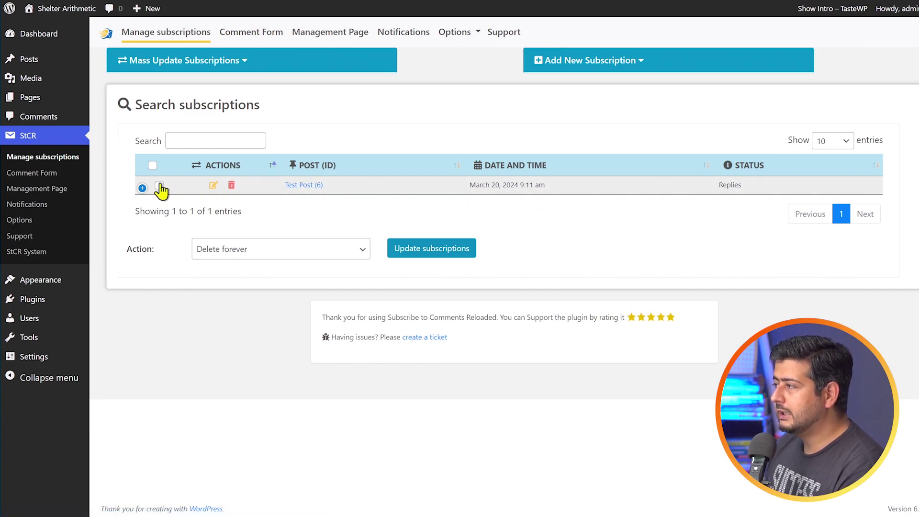
{"action": "left_click", "coordinate": [290, 251]}
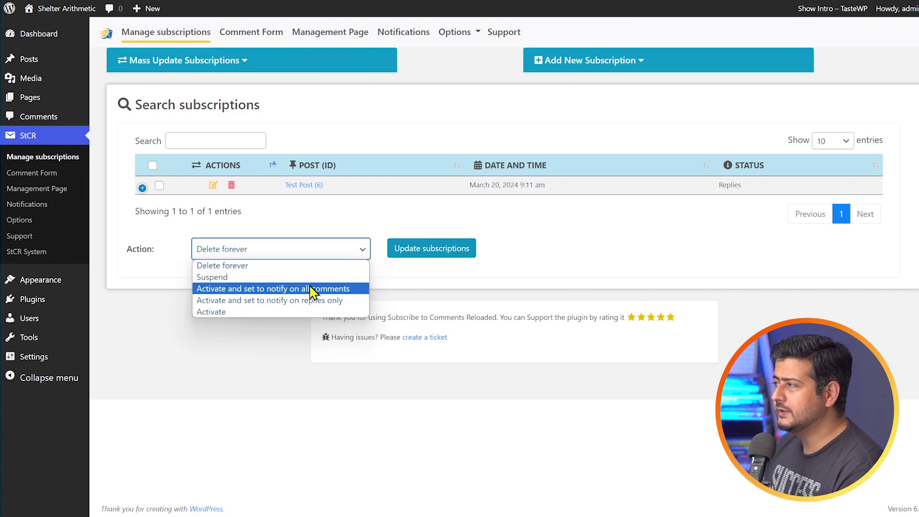
{"action": "left_click", "coordinate": [343, 234]}
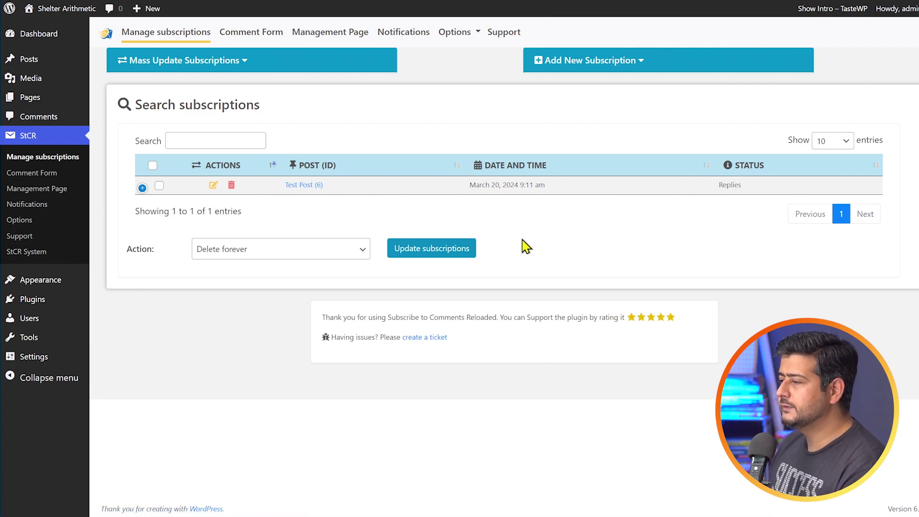
Open the Test Post as the logged-in admin and go to the page for managing this post's subscriptions
{"action": "mouse_move", "coordinate": [67, 8]}
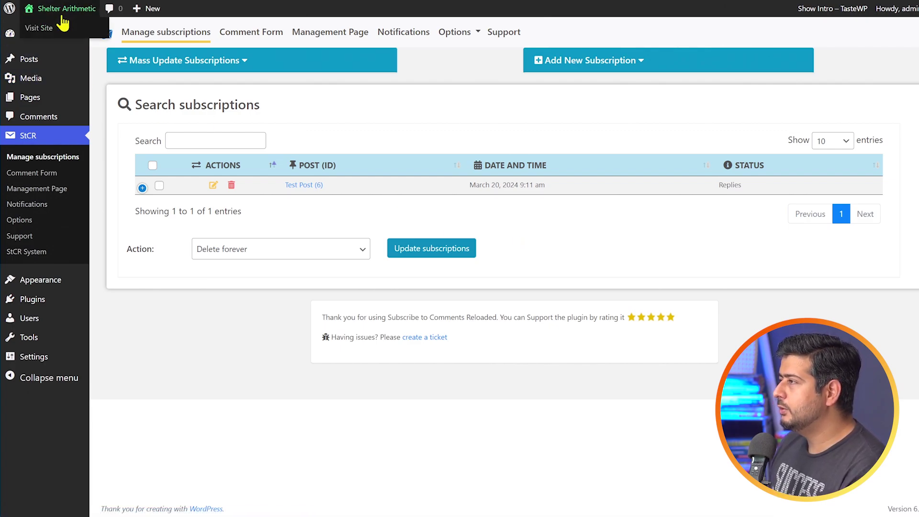
{"action": "right_click", "coordinate": [46, 28]}
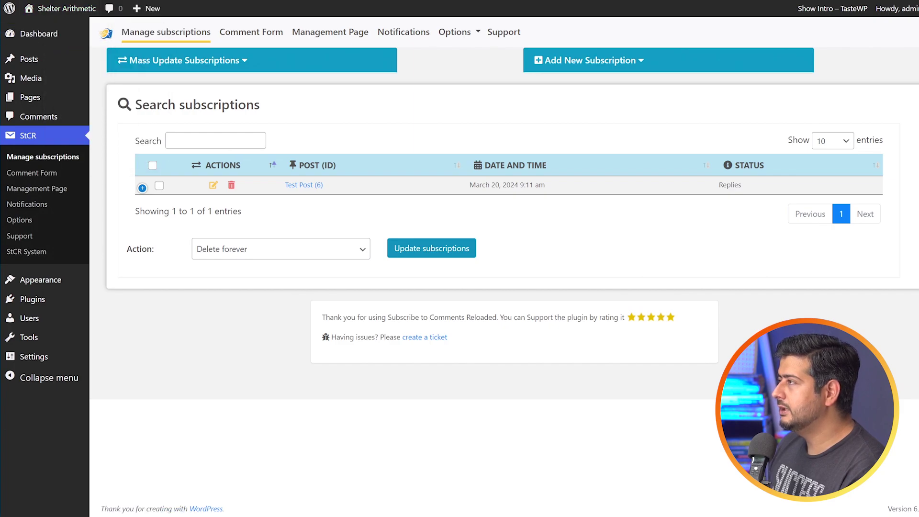
{"action": "left_click", "coordinate": [199, 156]}
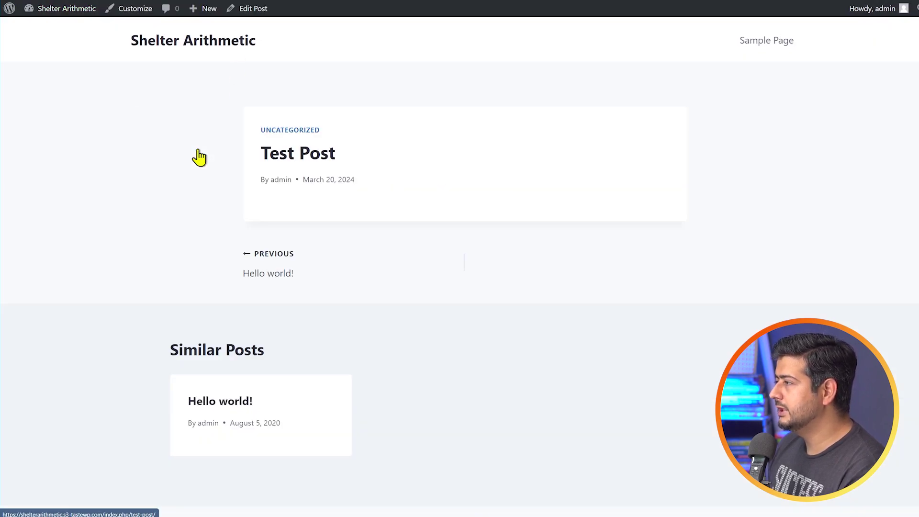
{"action": "scroll", "coordinate": [164, 187], "scroll_direction": "down", "scroll_amount": 15}
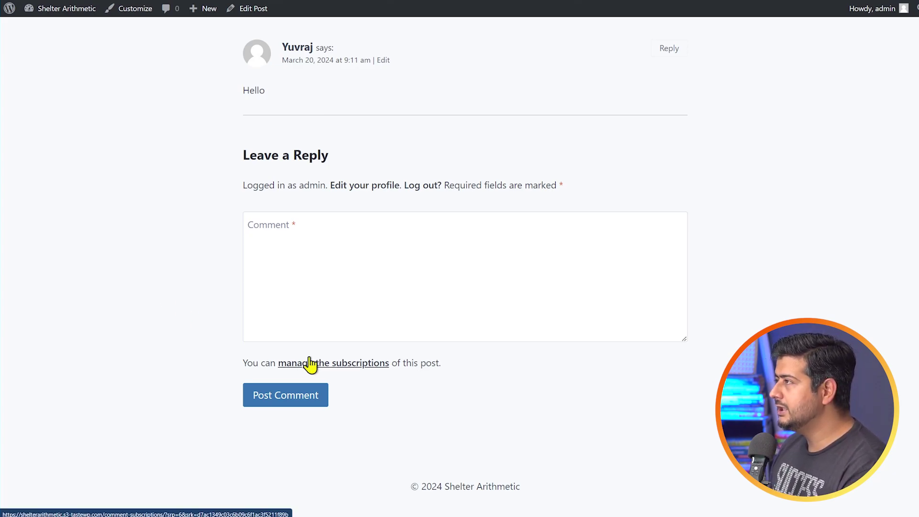
{"action": "left_click", "coordinate": [368, 364]}
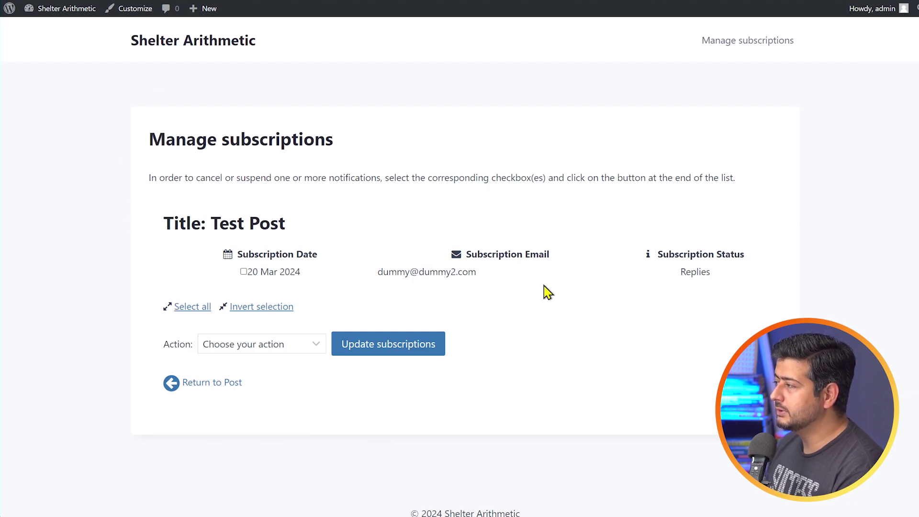
Select the 20 Mar 2024 subscription to Test Post and view the actions offered for it
{"action": "left_click", "coordinate": [245, 271]}
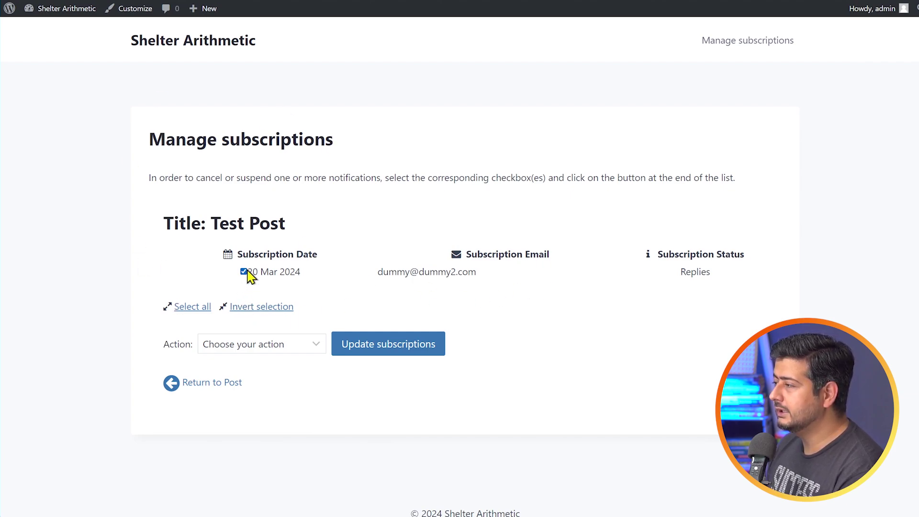
{"action": "left_click", "coordinate": [276, 347]}
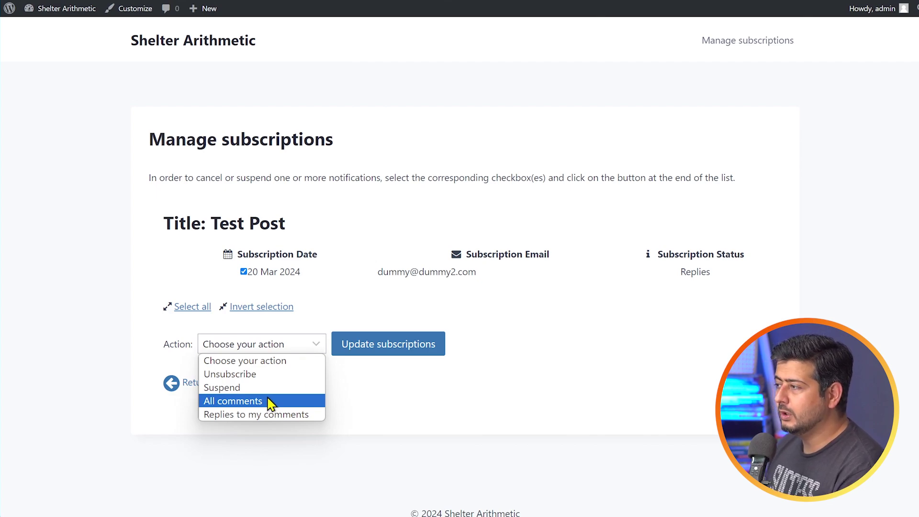
{"action": "left_click", "coordinate": [508, 400]}
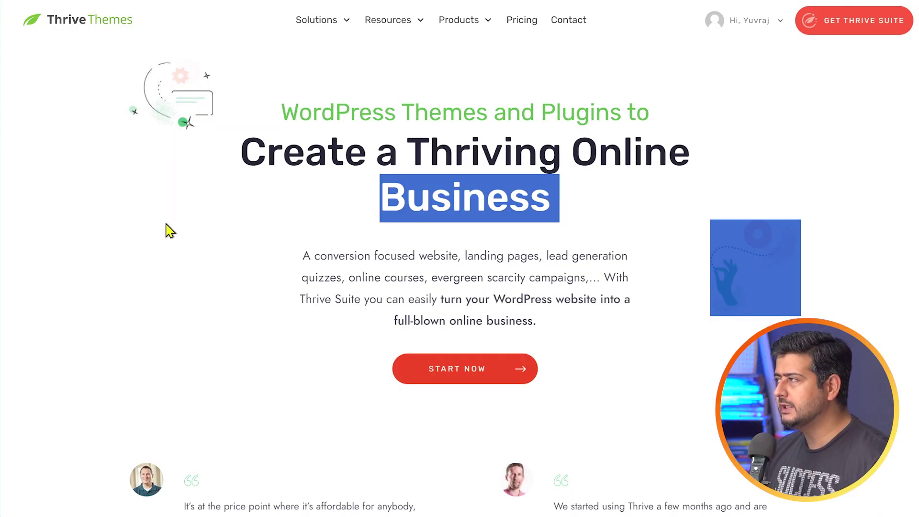
Open the Thrive Comments product page on the Thrive Themes website and look over its introduction
{"action": "mouse_move", "coordinate": [459, 23]}
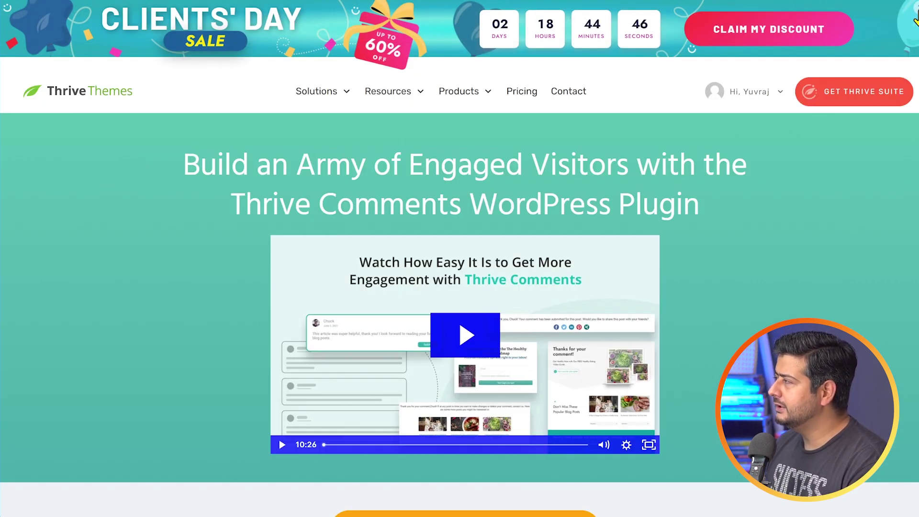
{"action": "scroll", "coordinate": [791, 154], "scroll_direction": "down", "scroll_amount": 2}
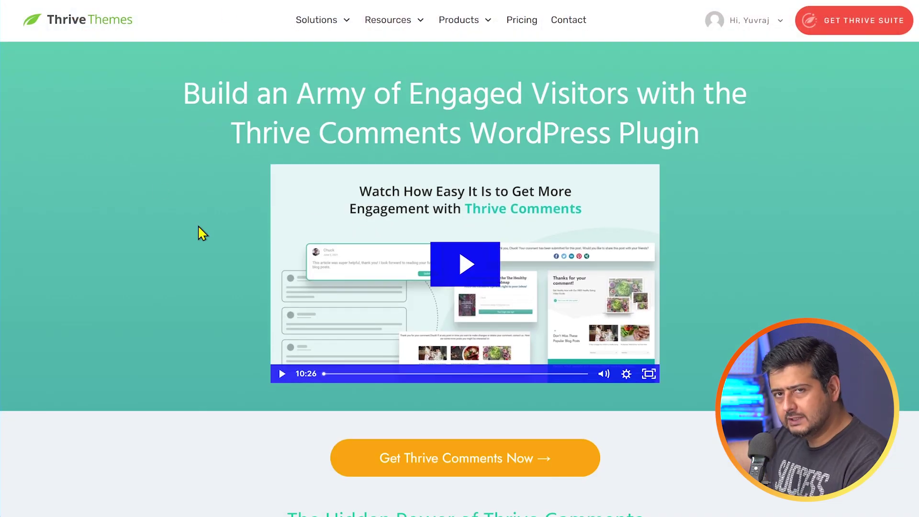
Look over the Thrive Comments product page and open the Thrive Themes member dashboard
{"action": "scroll", "coordinate": [199, 227], "scroll_direction": "down", "scroll_amount": 20}
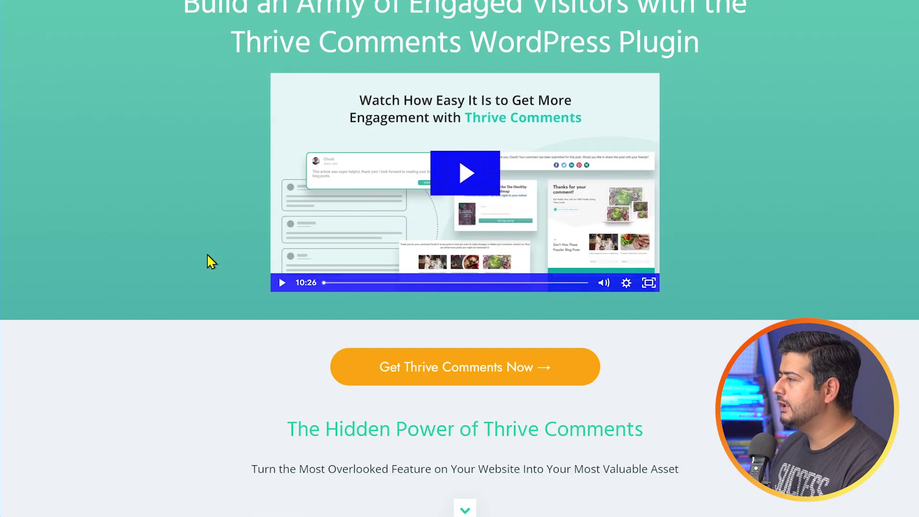
{"action": "scroll", "coordinate": [460, 192], "scroll_direction": "down", "scroll_amount": 6}
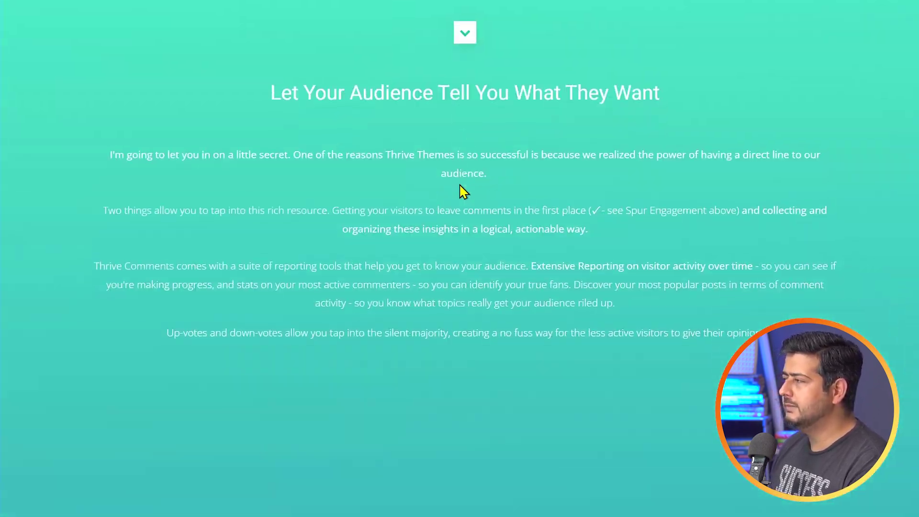
{"action": "scroll", "coordinate": [402, 177], "scroll_direction": "up", "scroll_amount": 20}
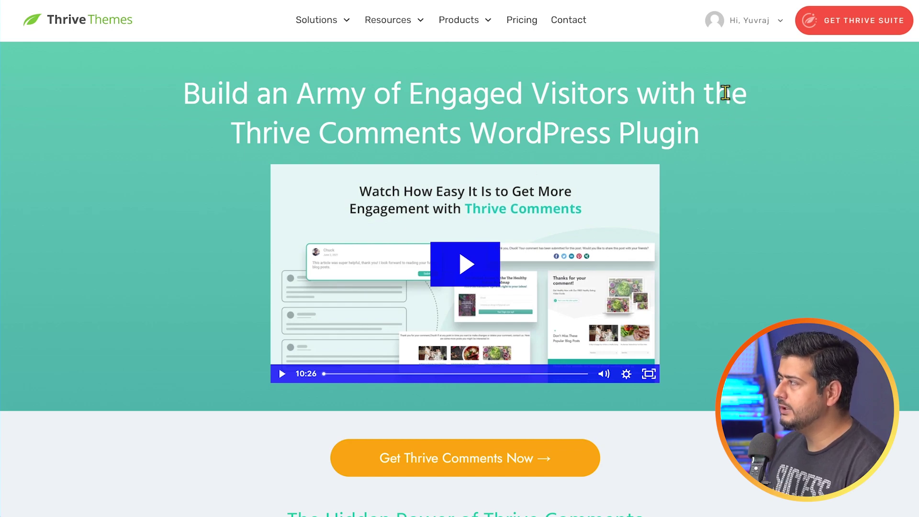
{"action": "mouse_move", "coordinate": [757, 31]}
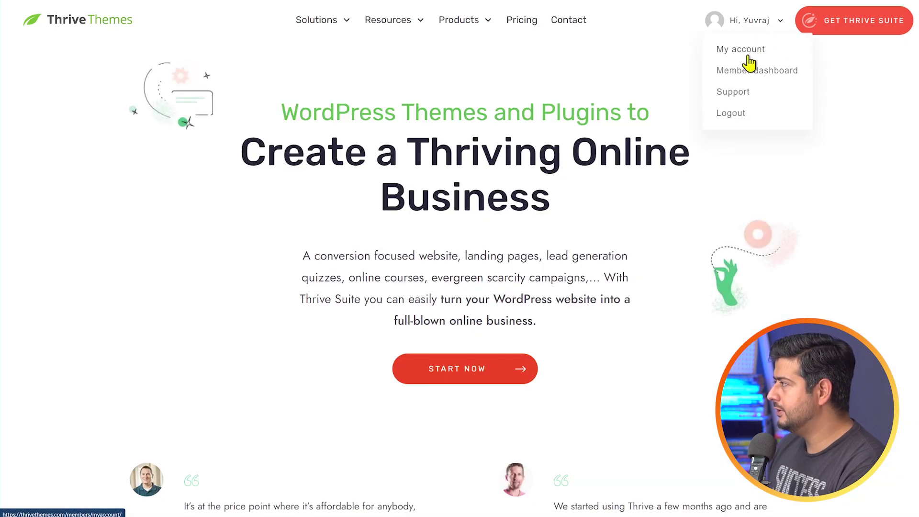
{"action": "left_click", "coordinate": [750, 79]}
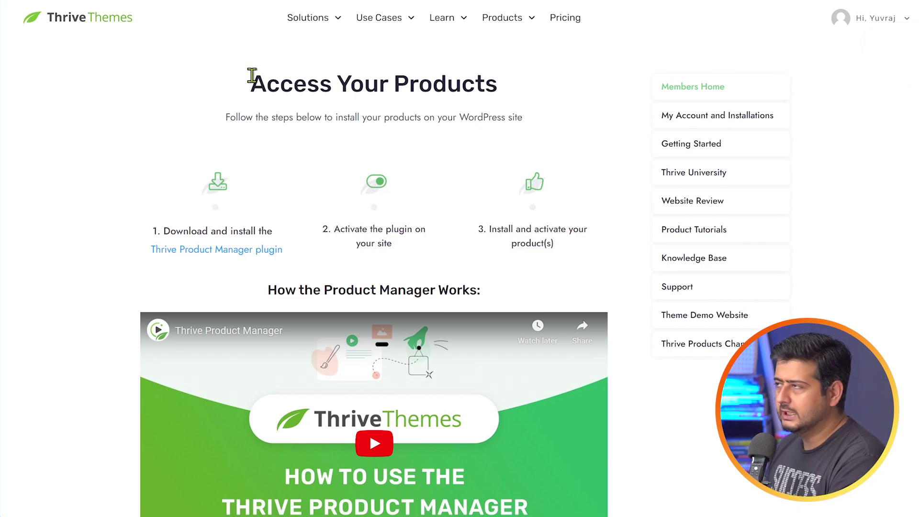
Switch to the WordPress admin, upload and install thrive-product-manager-1.19.zip as a new plugin, and activate it
{"action": "left_click", "coordinate": [112, 2]}
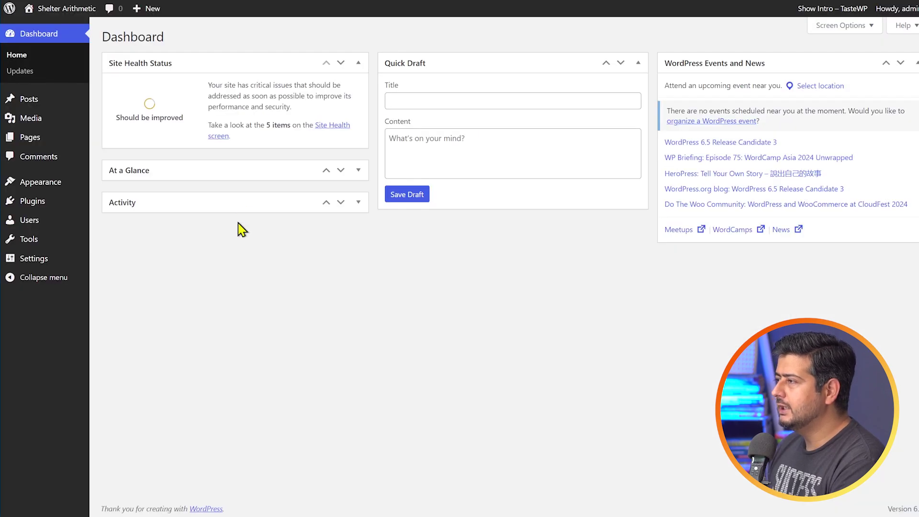
{"action": "mouse_move", "coordinate": [39, 207]}
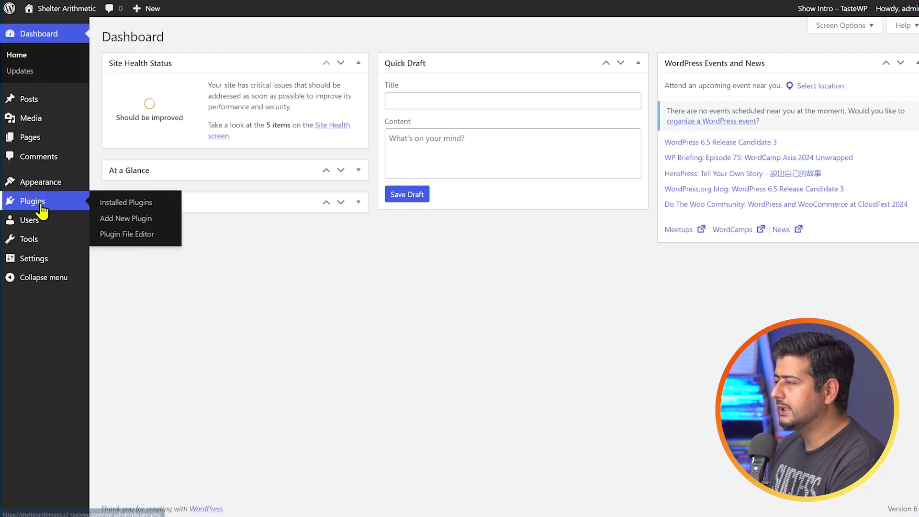
{"action": "left_click", "coordinate": [146, 221]}
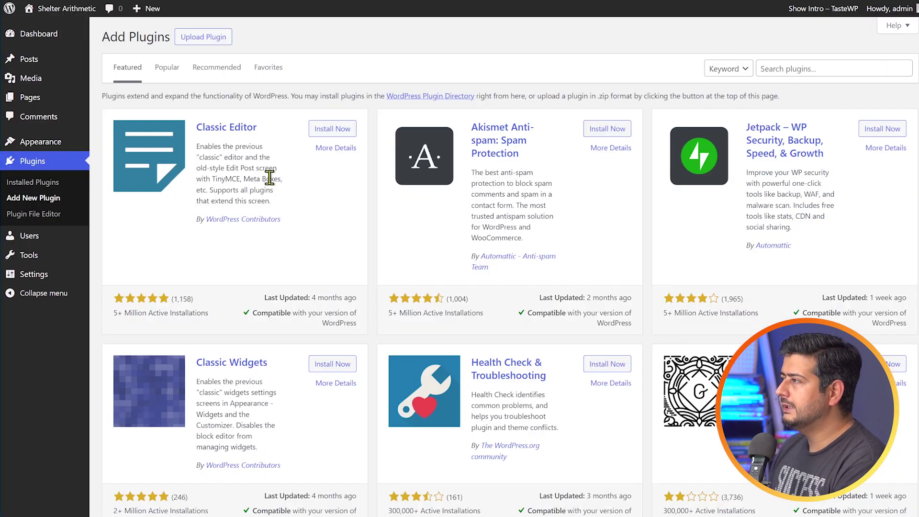
{"action": "left_click", "coordinate": [209, 42]}
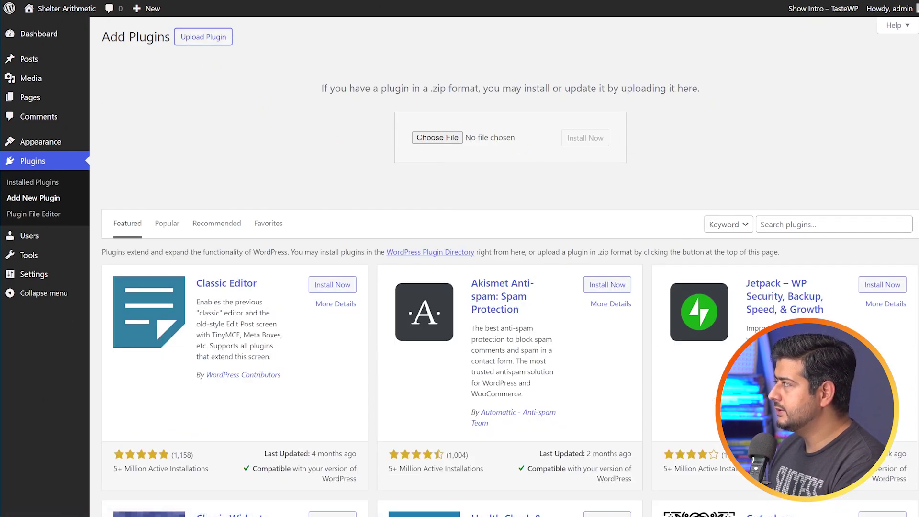
{"action": "left_click_drag", "start_coordinate": [719, 110], "coordinate": [546, 143]}
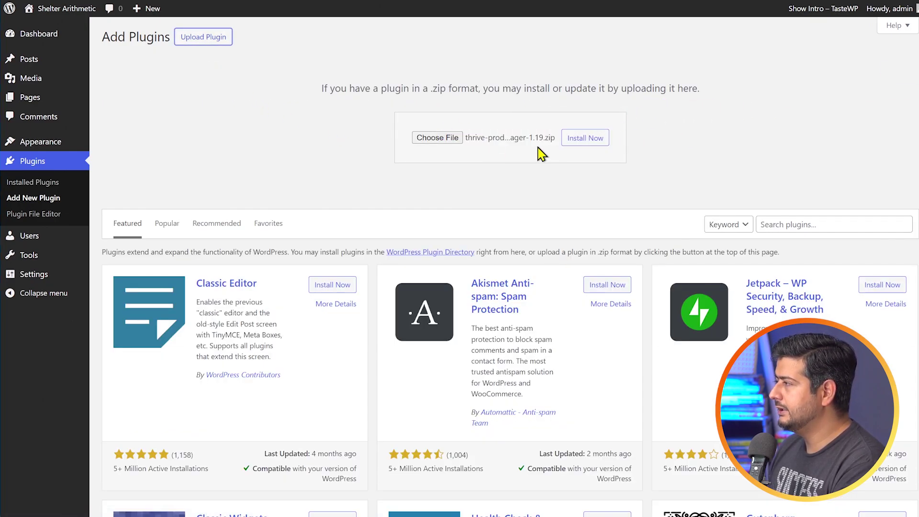
{"action": "left_click", "coordinate": [585, 139]}
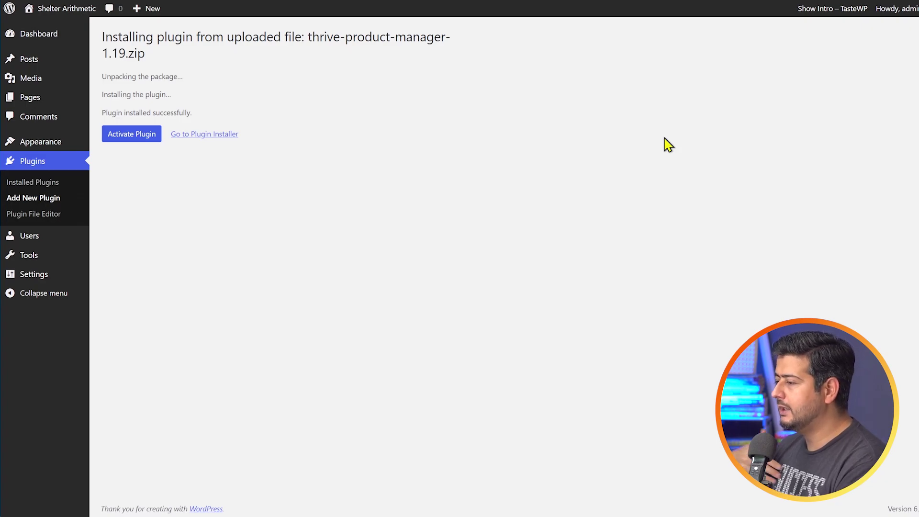
{"action": "left_click", "coordinate": [139, 134]}
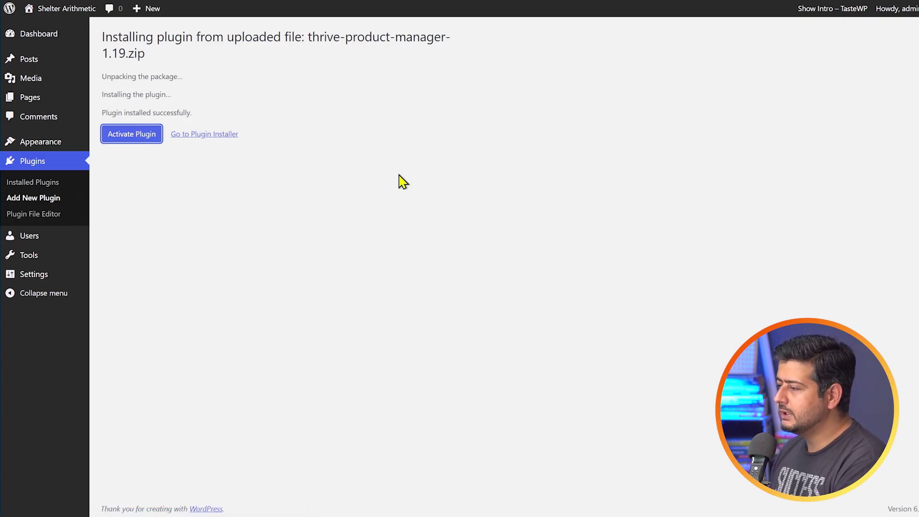
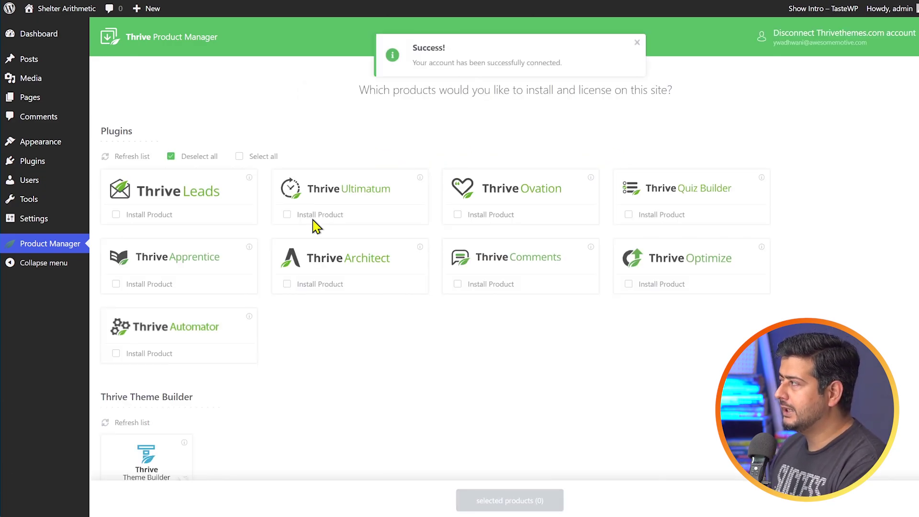
Select Thrive Comments in the Thrive Product Manager and install it on the site
{"action": "left_click", "coordinate": [637, 43]}
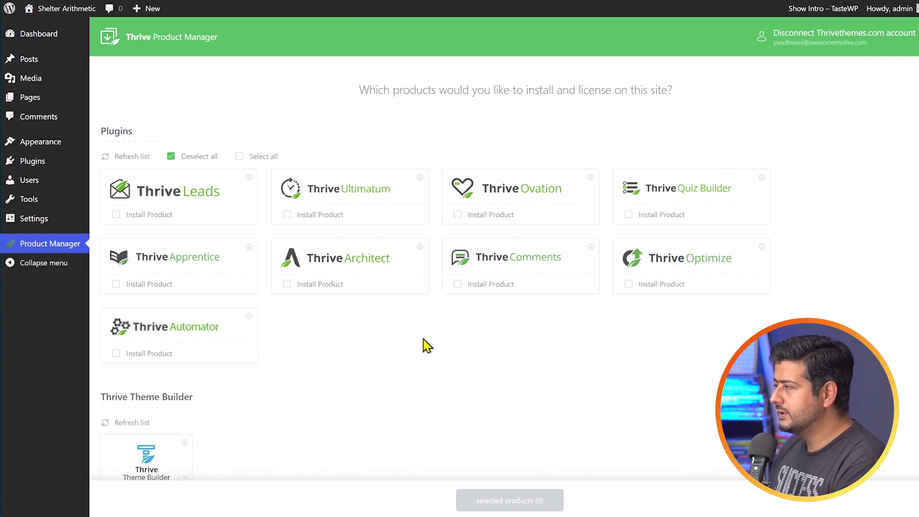
{"action": "left_click", "coordinate": [458, 285]}
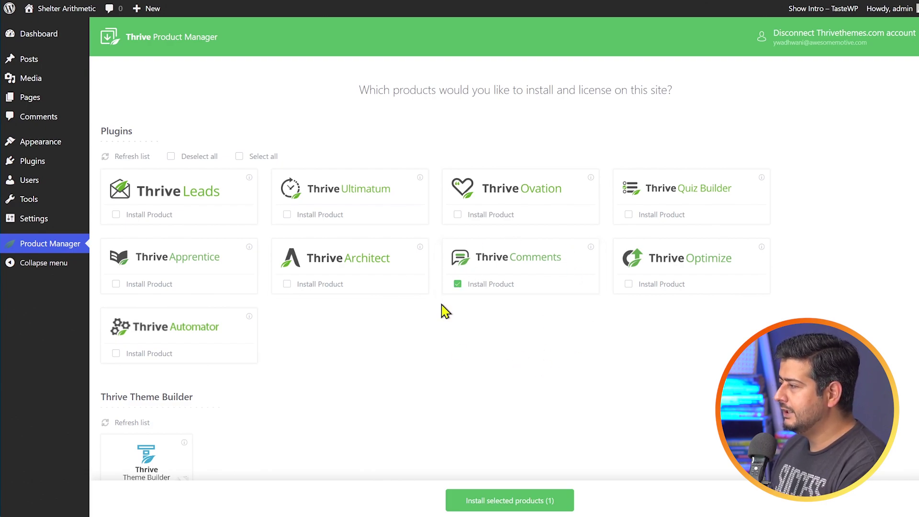
{"action": "left_click", "coordinate": [479, 503]}
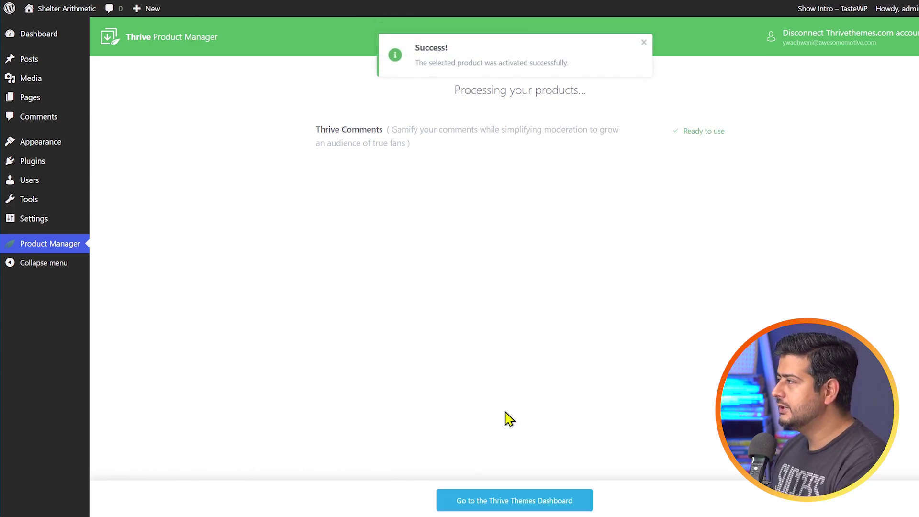
Go to the installed plugins list, decline sharing product data with the Thrive Themes team, and dismiss the Thrive Comments notice
{"action": "mouse_move", "coordinate": [35, 163]}
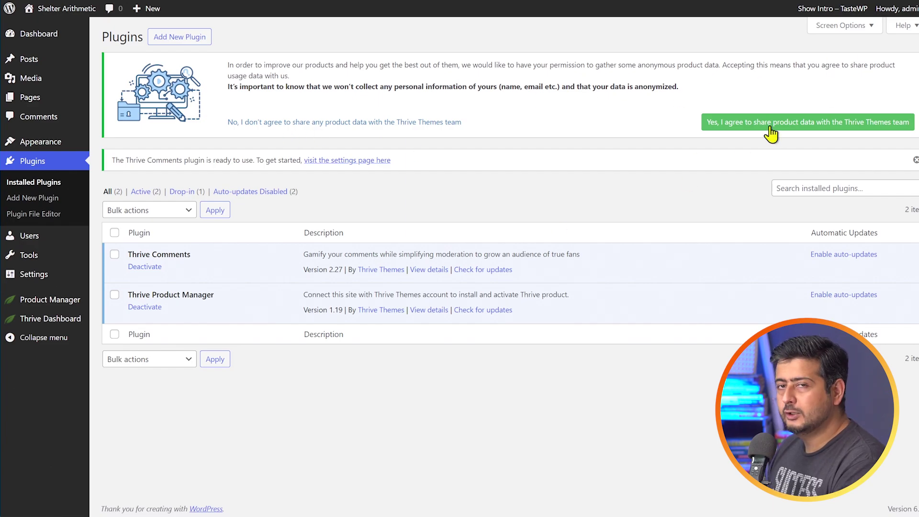
{"action": "left_click", "coordinate": [437, 122]}
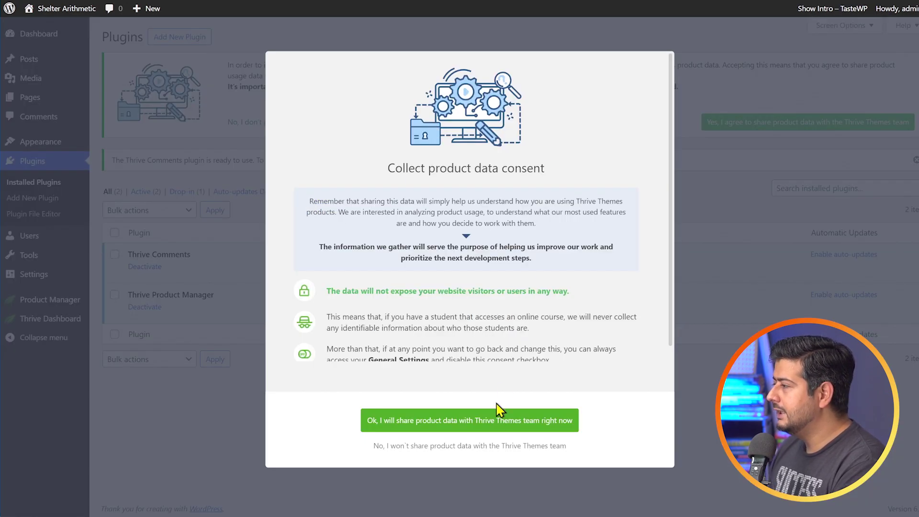
{"action": "left_click", "coordinate": [474, 447]}
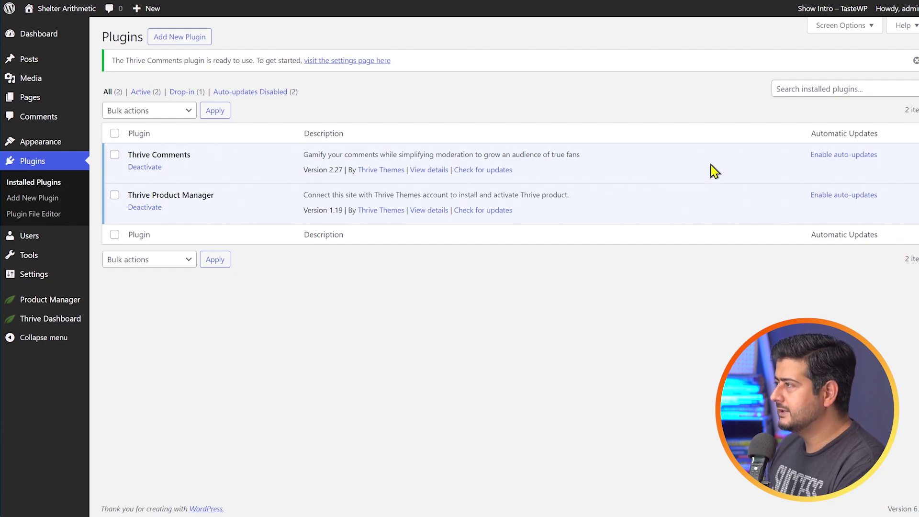
{"action": "left_click", "coordinate": [915, 63]}
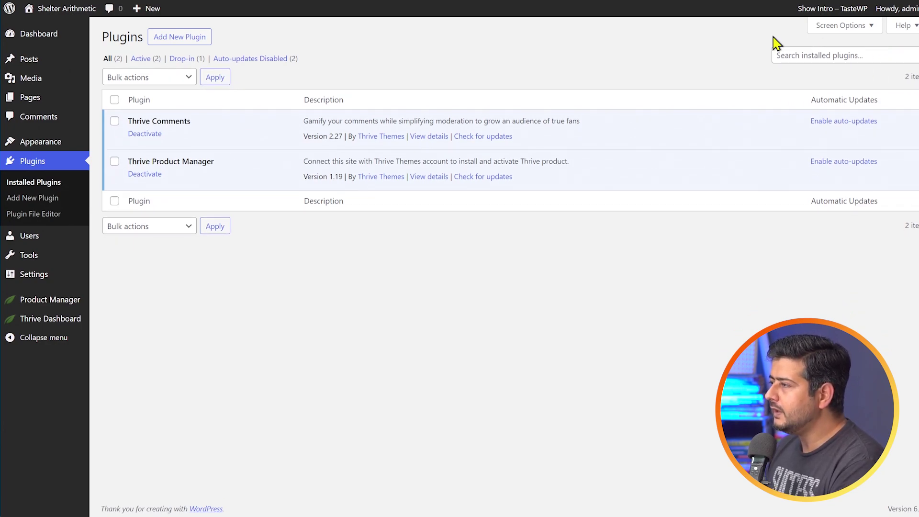
View the Thrive Comments settings overview from the Thrive Dashboard, and look over the comments in Thrive Comments Moderation
{"action": "left_click", "coordinate": [57, 324]}
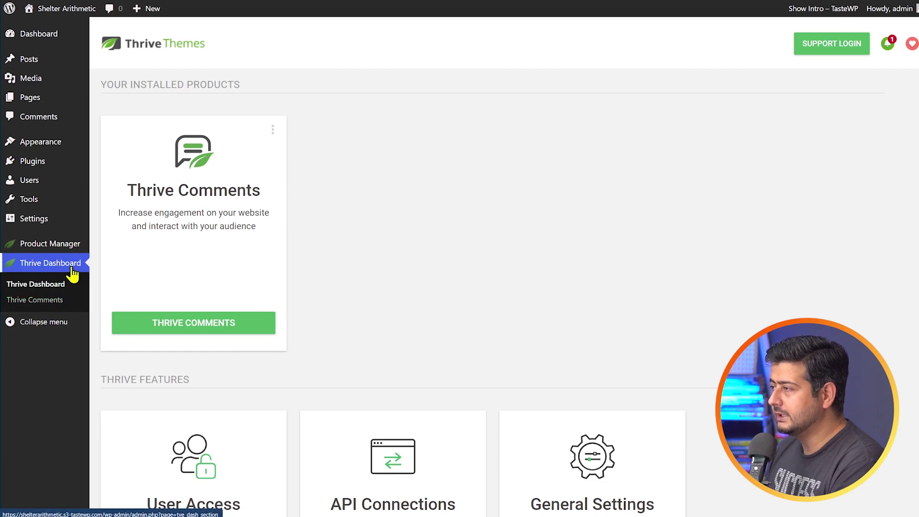
{"action": "left_click", "coordinate": [197, 325]}
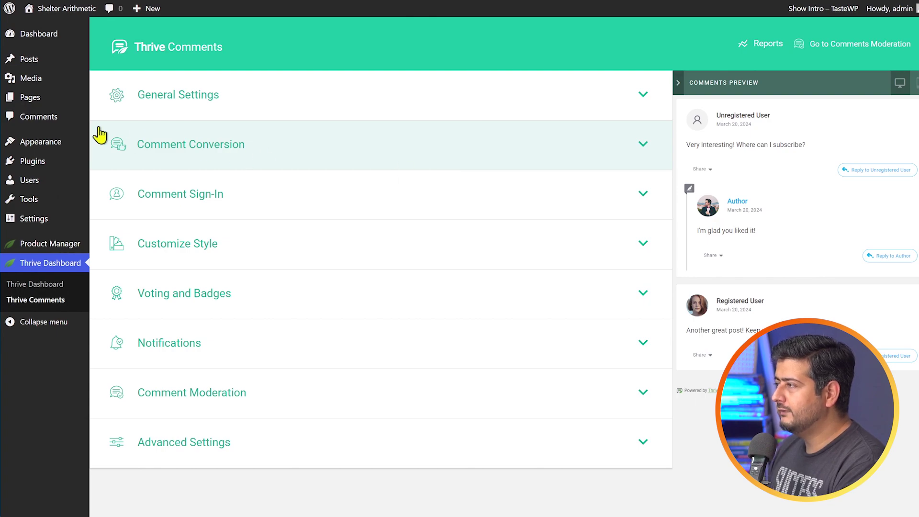
{"action": "mouse_move", "coordinate": [49, 122]}
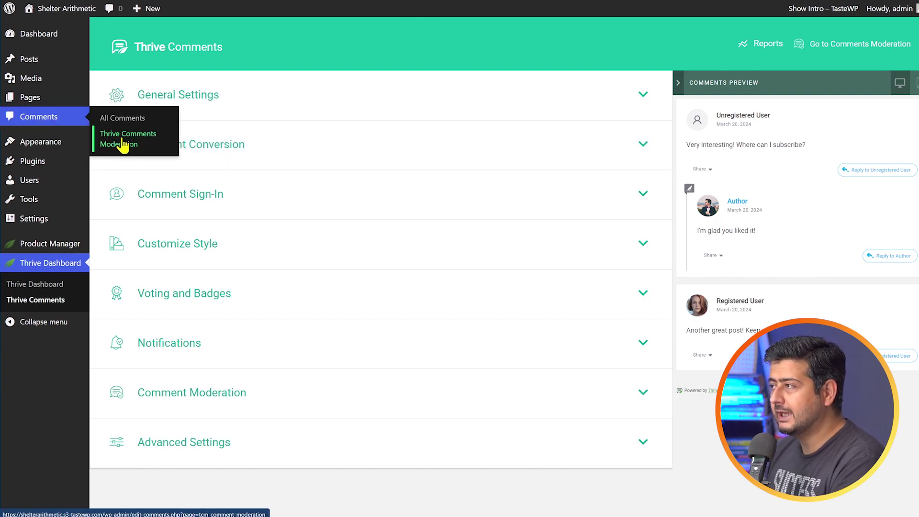
{"action": "left_click", "coordinate": [137, 141]}
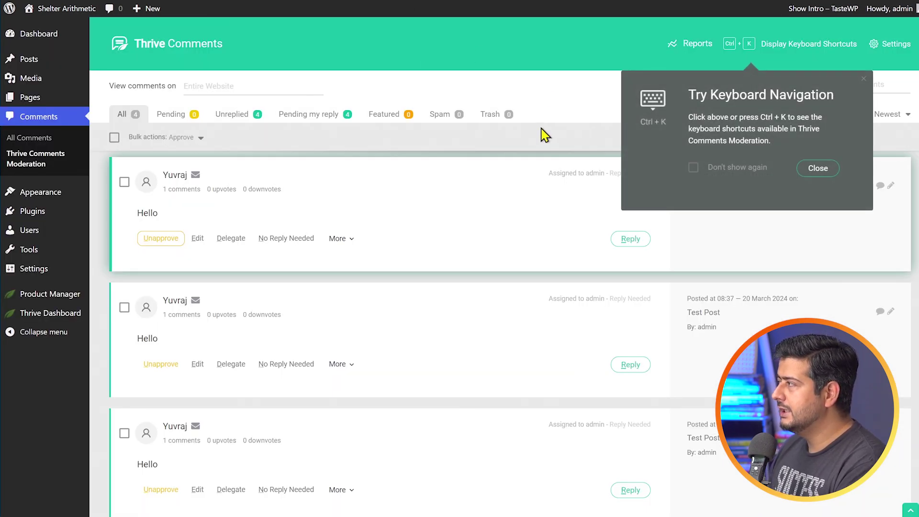
{"action": "left_click", "coordinate": [816, 169]}
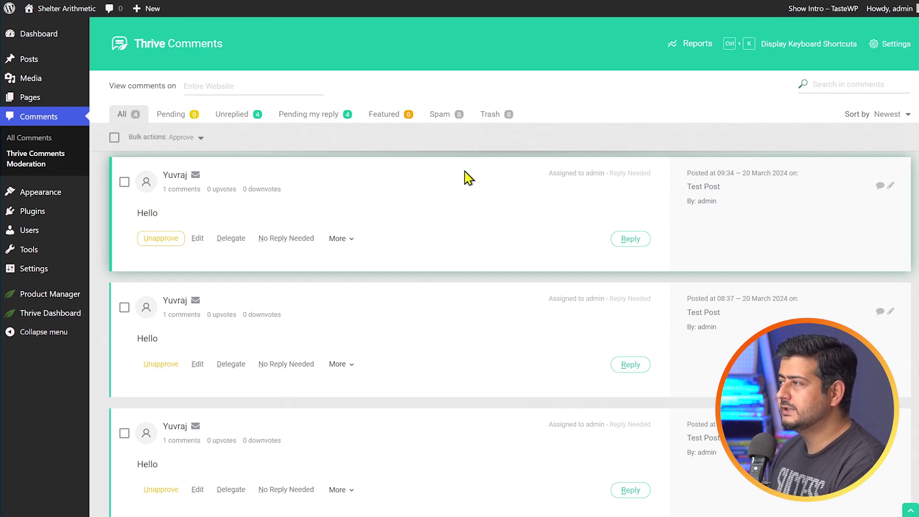
{"action": "scroll", "coordinate": [439, 179], "scroll_direction": "down", "scroll_amount": 4}
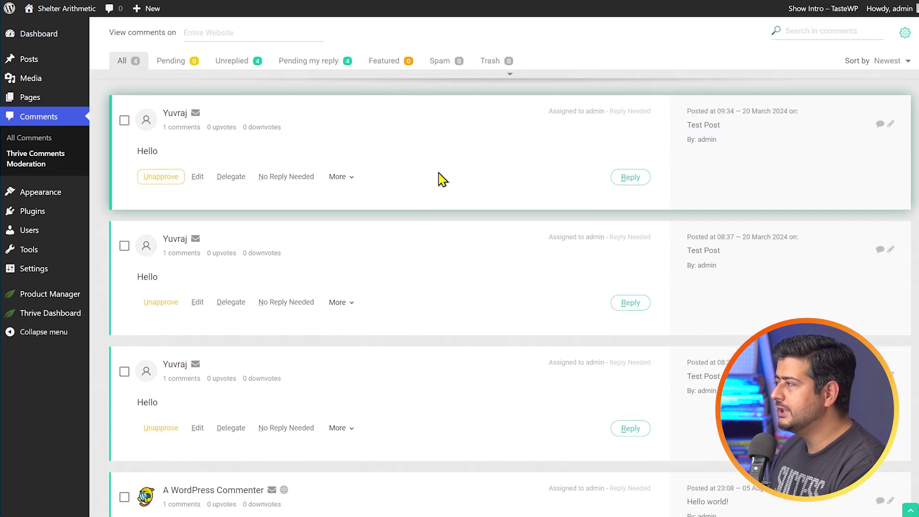
{"action": "scroll", "coordinate": [440, 299], "scroll_direction": "up", "scroll_amount": 5}
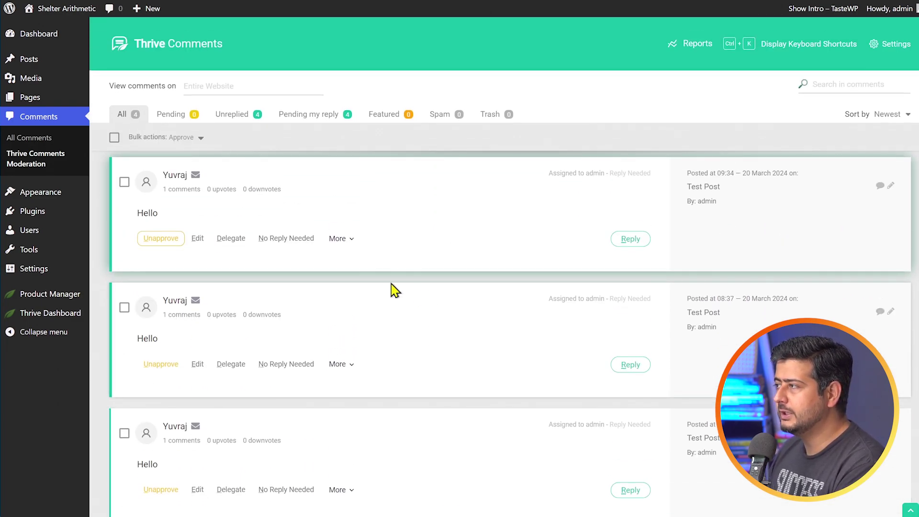
{"action": "mouse_move", "coordinate": [195, 181]}
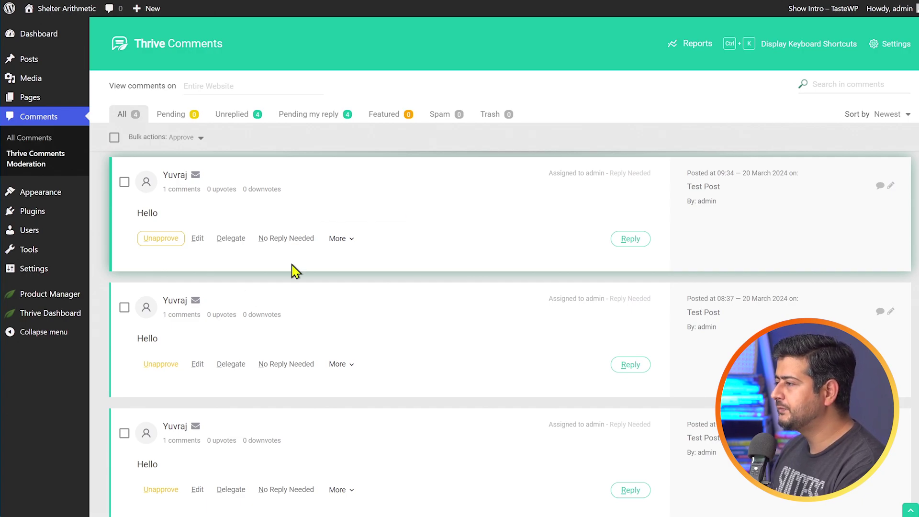
In Thrive Comments' General Settings, disable required registration and login and commenting with website accounts, and enable GDPR Consent
{"action": "mouse_move", "coordinate": [55, 318]}
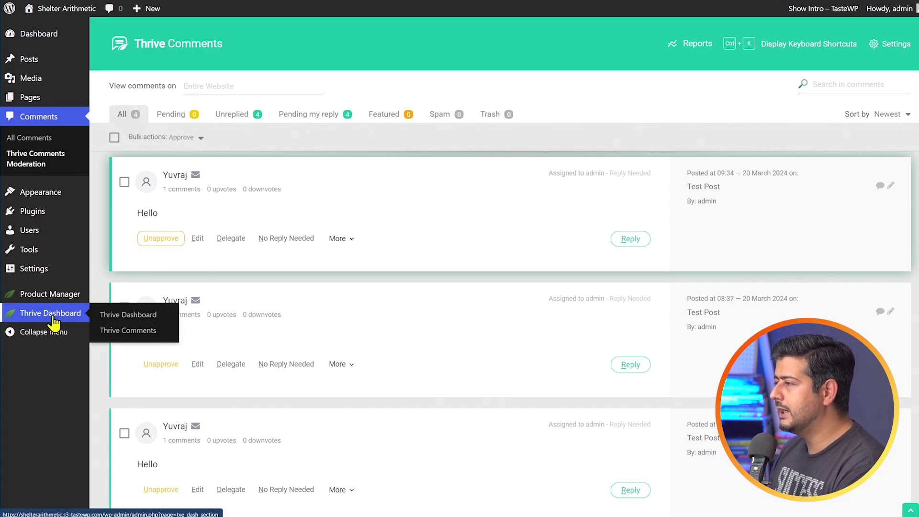
{"action": "left_click", "coordinate": [136, 335]}
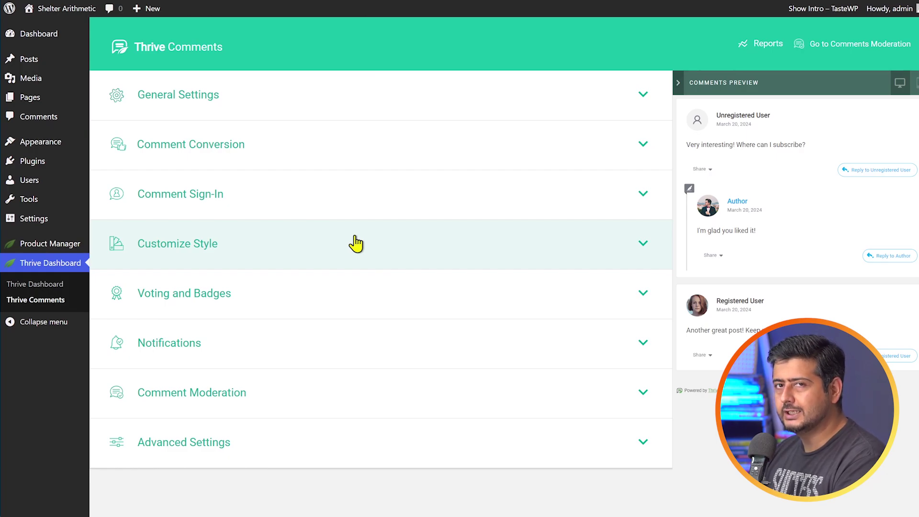
{"action": "left_click", "coordinate": [388, 115]}
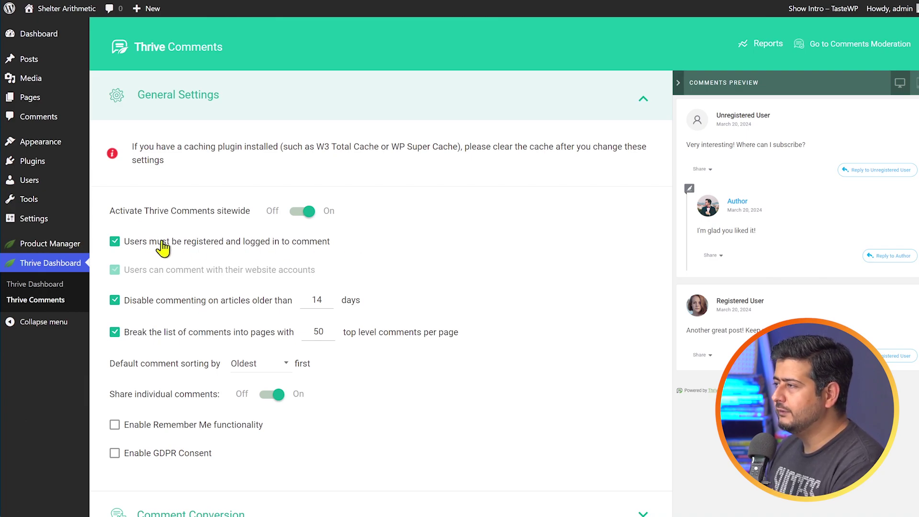
{"action": "left_click", "coordinate": [115, 241]}
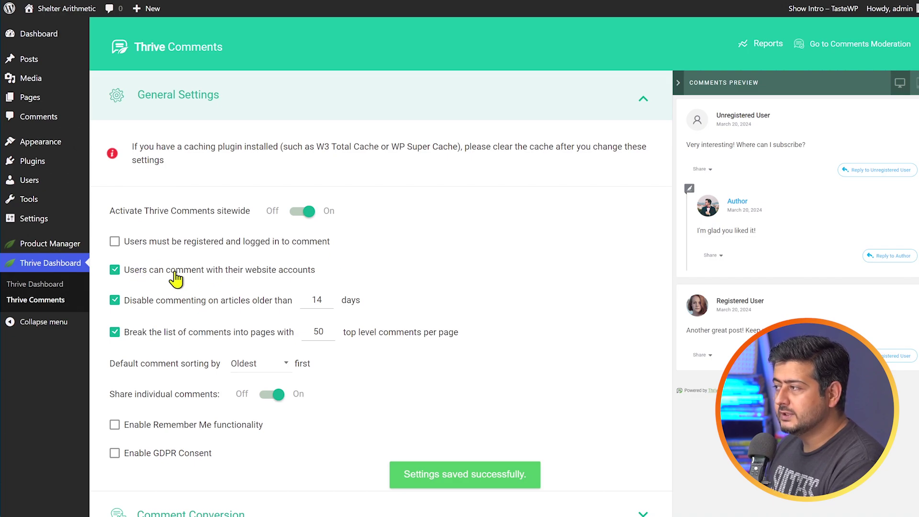
{"action": "left_click", "coordinate": [259, 274]}
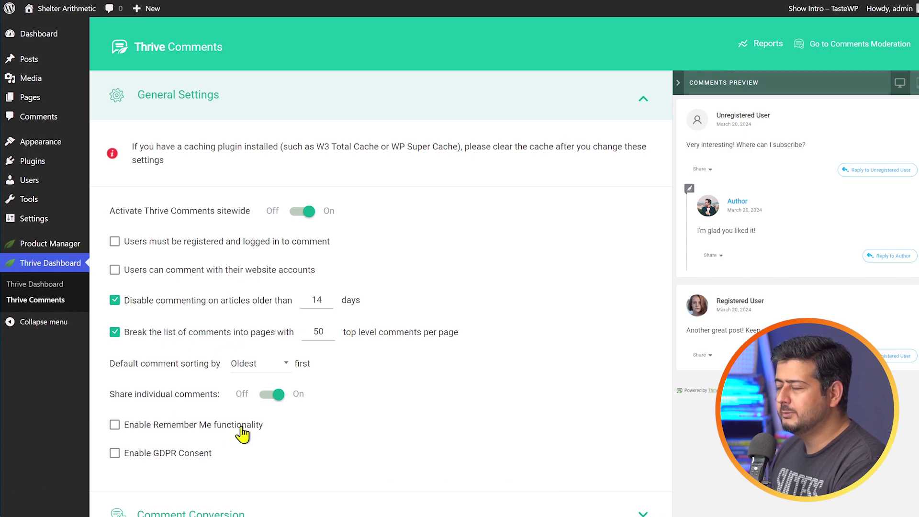
{"action": "left_click", "coordinate": [115, 454]}
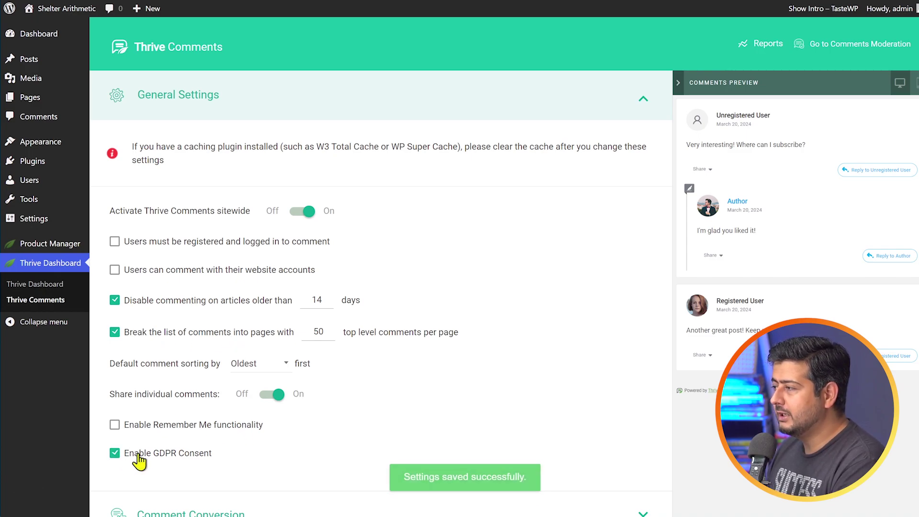
In Comment Conversion, try Social Share and Related Posts as the action after a visitor's first comment, and choose Redirect
{"action": "left_click", "coordinate": [573, 106]}
{"action": "left_click", "coordinate": [294, 153]}
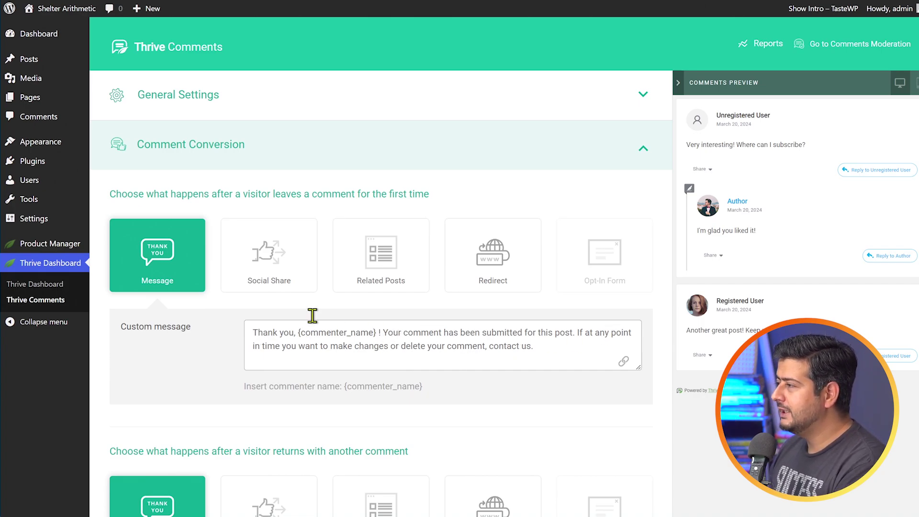
{"action": "left_click", "coordinate": [265, 268]}
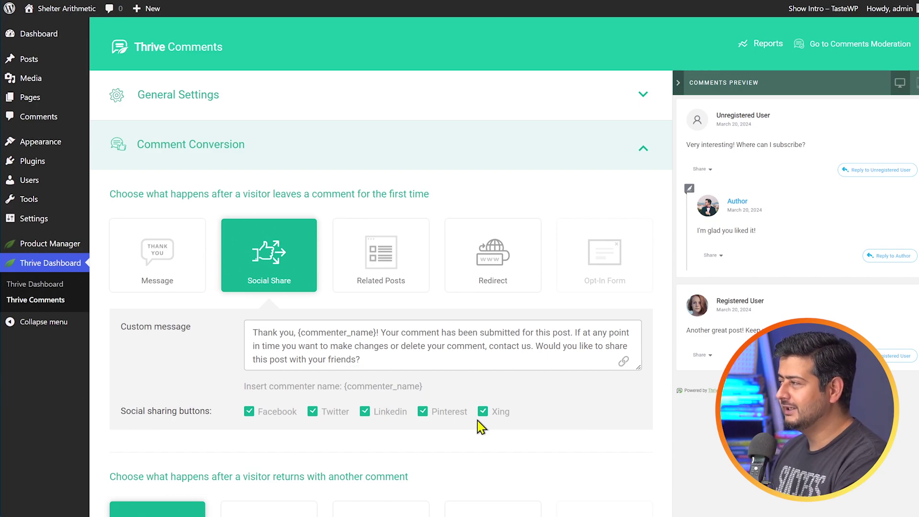
{"action": "left_click", "coordinate": [384, 267]}
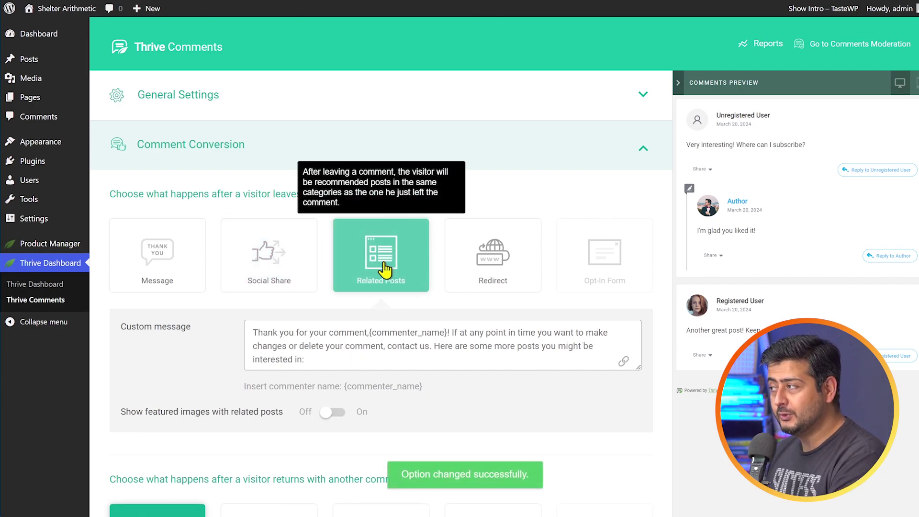
{"action": "left_click", "coordinate": [474, 274]}
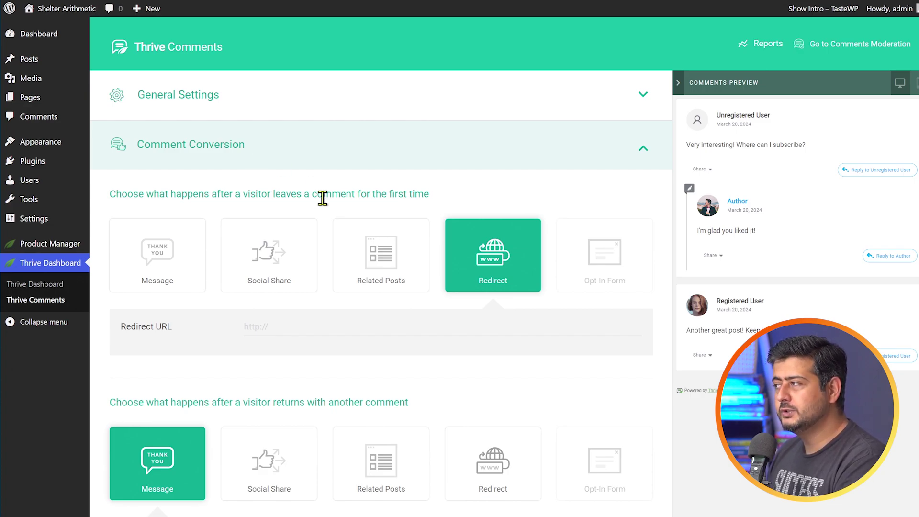
Compare the Comment Conversion options for first-time and returning commenters, and close that section
{"action": "left_click_drag", "start_coordinate": [387, 194], "coordinate": [463, 198]}
{"action": "scroll", "coordinate": [471, 199], "scroll_direction": "down", "scroll_amount": 3}
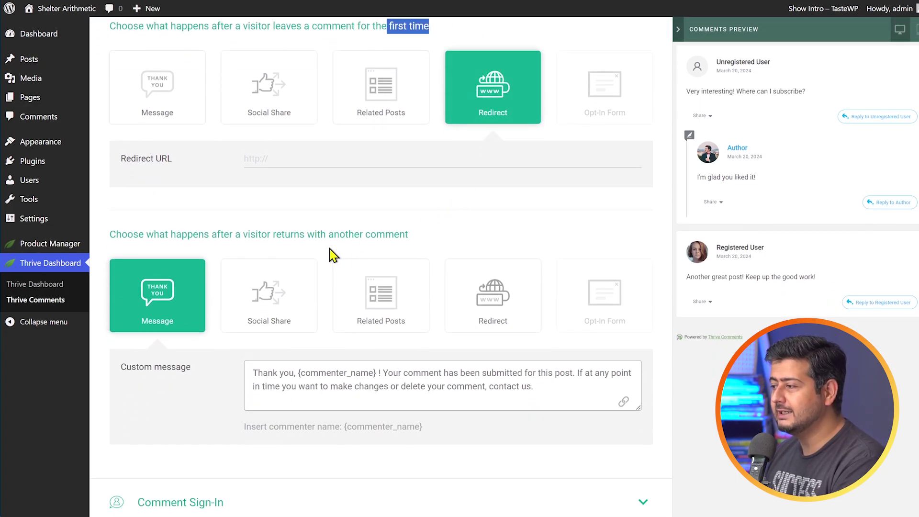
{"action": "left_click_drag", "start_coordinate": [327, 235], "coordinate": [410, 242]}
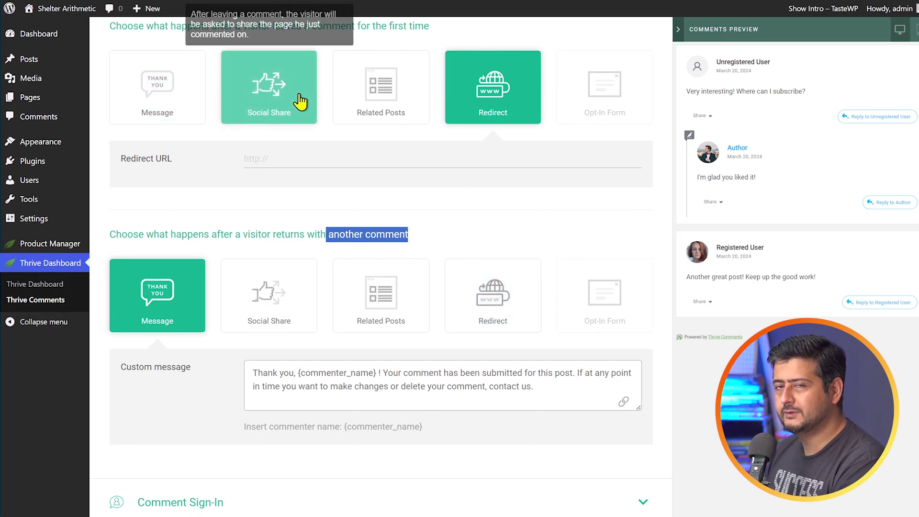
{"action": "scroll", "coordinate": [303, 172], "scroll_direction": "up", "scroll_amount": 4}
{"action": "left_click", "coordinate": [297, 153]}
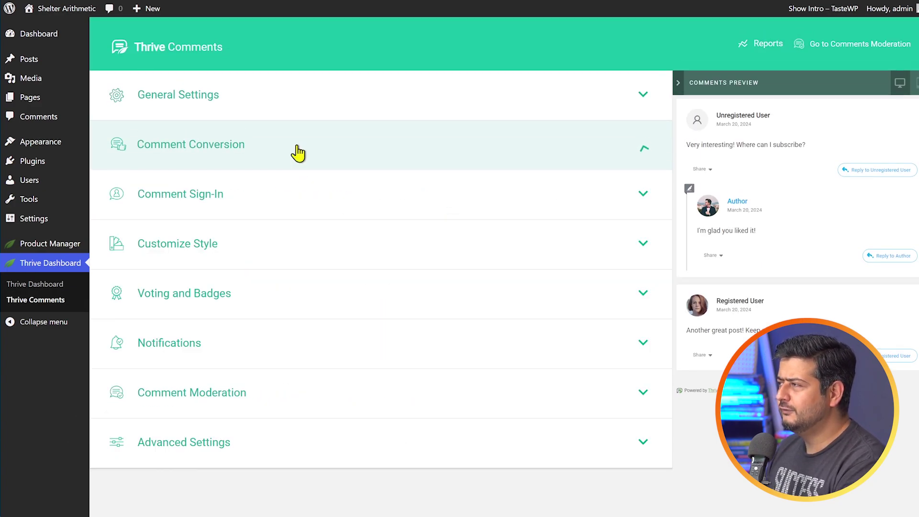
{"action": "left_click", "coordinate": [309, 206]}
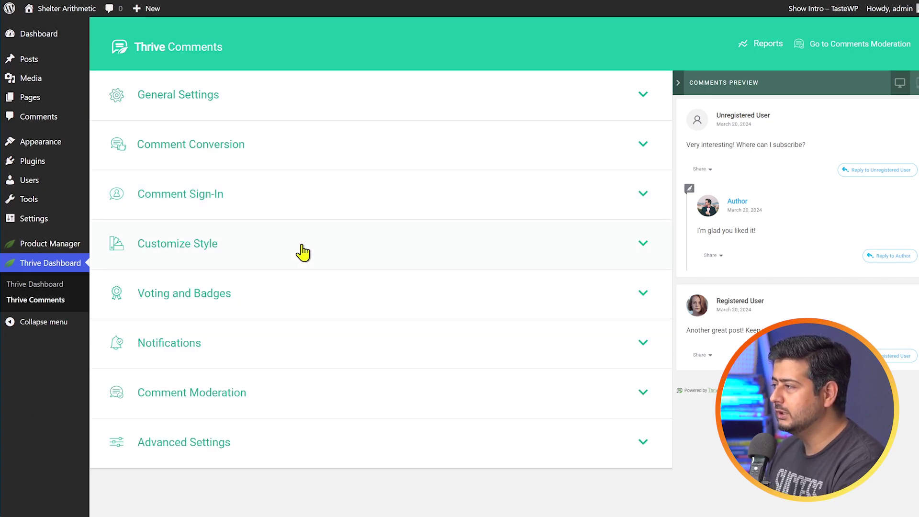
In Customize Style, change the accent color to a dark green, #196e06, checking it in the comments preview
{"action": "left_click", "coordinate": [301, 251]}
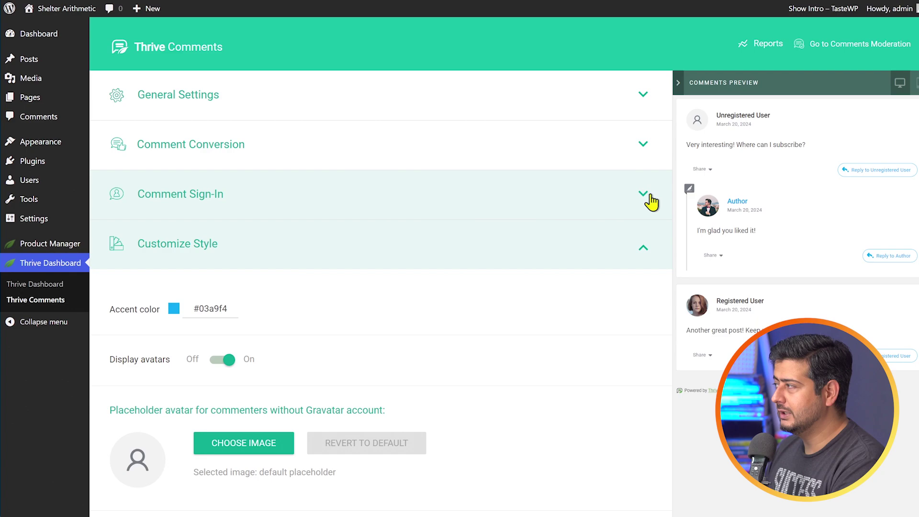
{"action": "left_click_drag", "start_coordinate": [736, 145], "coordinate": [791, 144]}
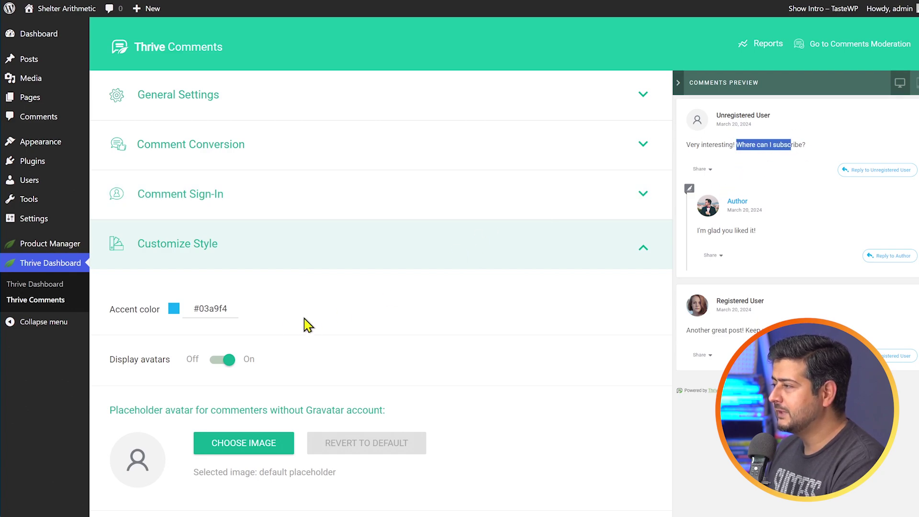
{"action": "left_click", "coordinate": [175, 311]}
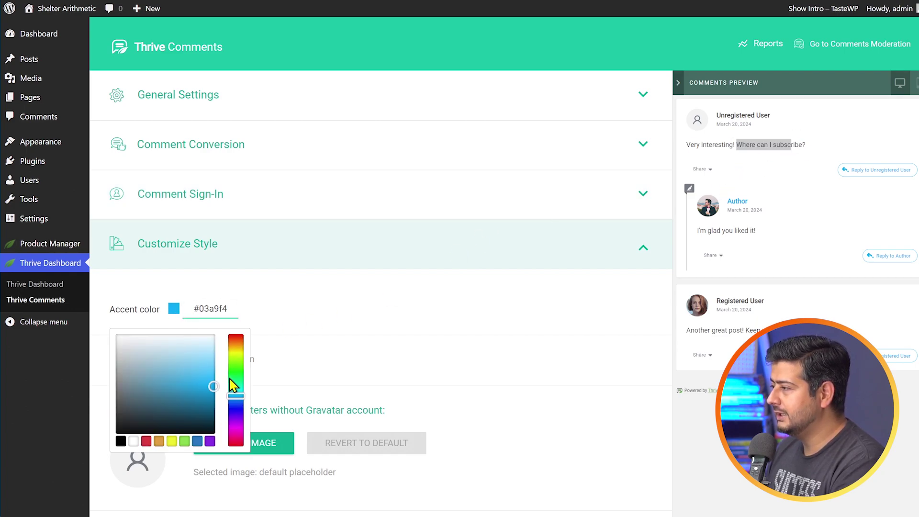
{"action": "left_click_drag", "start_coordinate": [235, 389], "coordinate": [236, 370]}
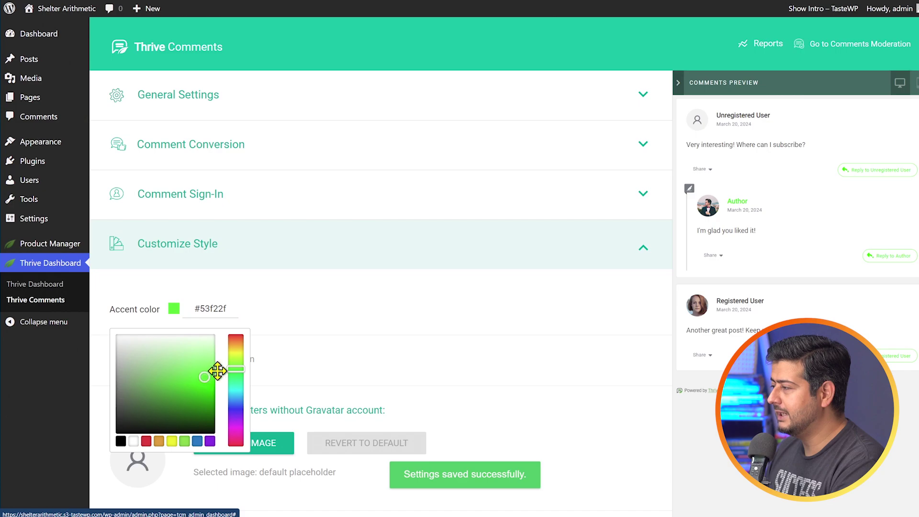
{"action": "left_click", "coordinate": [396, 309]}
{"action": "left_click_drag", "start_coordinate": [738, 146], "coordinate": [804, 146]}
{"action": "left_click", "coordinate": [772, 176]}
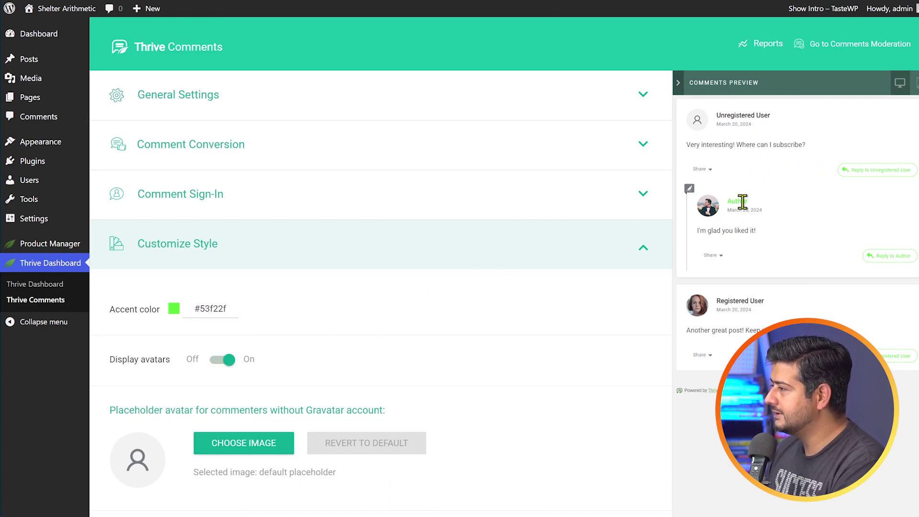
{"action": "left_click", "coordinate": [212, 305]}
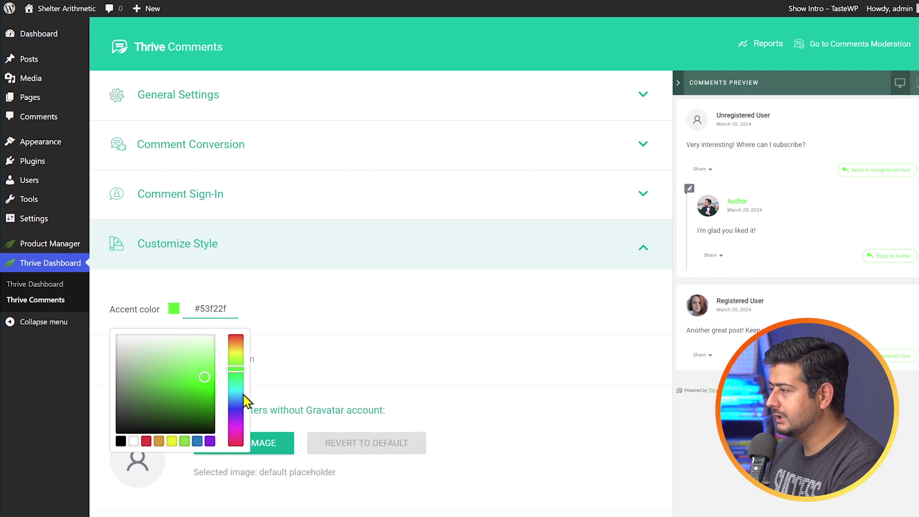
{"action": "left_click_drag", "start_coordinate": [206, 378], "coordinate": [205, 410]}
{"action": "left_click", "coordinate": [379, 330]}
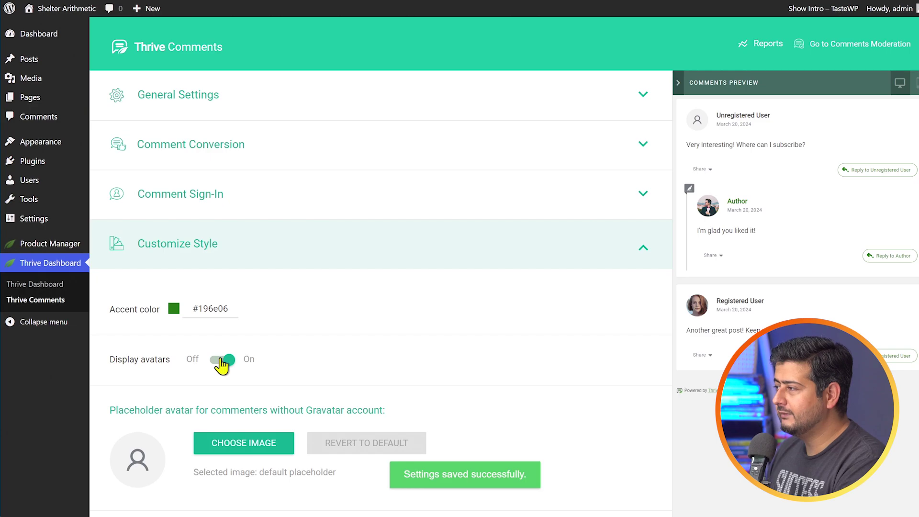
Look over the remaining style options, and in Voting and Badges set comment voting to Up and down after trying Up only
{"action": "scroll", "coordinate": [593, 224], "scroll_direction": "down", "scroll_amount": 4}
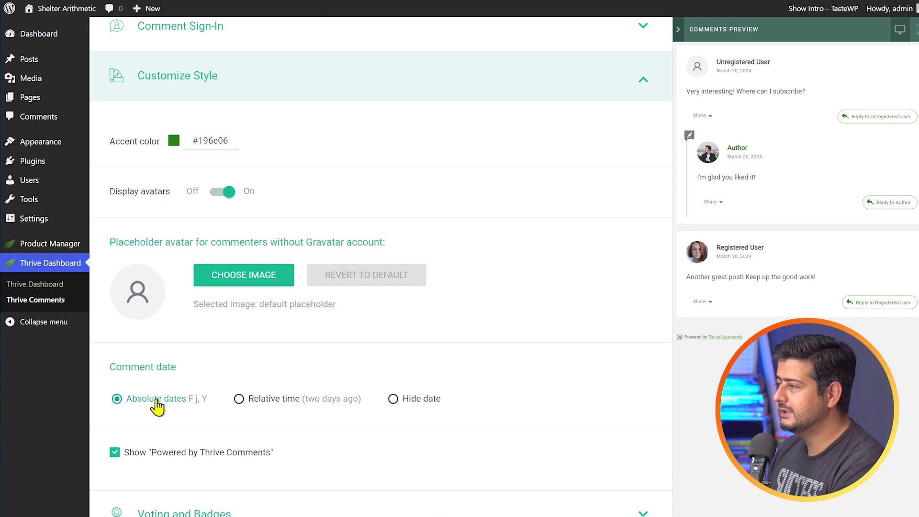
{"action": "scroll", "coordinate": [426, 401], "scroll_direction": "down", "scroll_amount": 3}
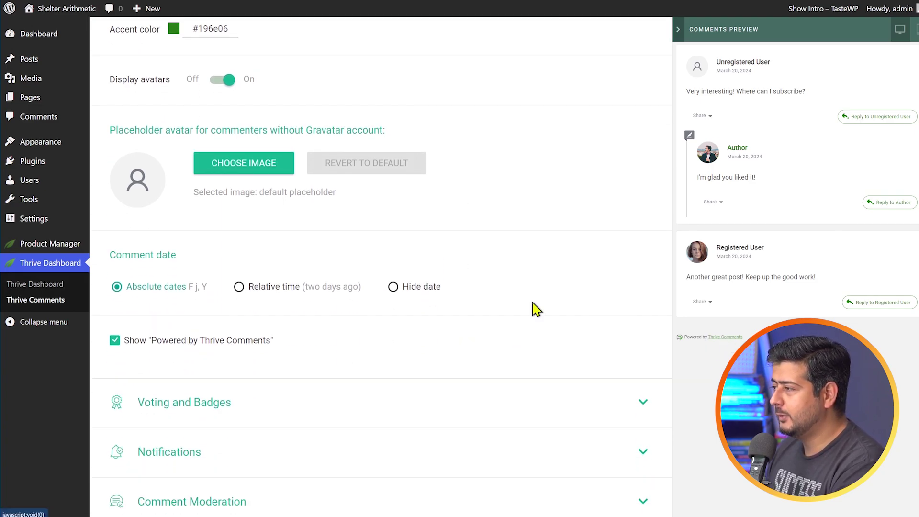
{"action": "scroll", "coordinate": [339, 301], "scroll_direction": "down", "scroll_amount": 2}
{"action": "left_click", "coordinate": [318, 345]}
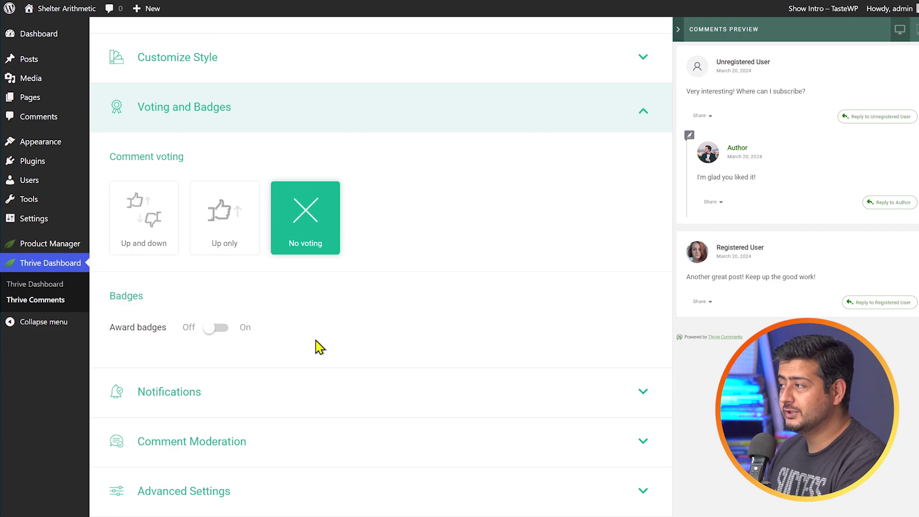
{"action": "left_click", "coordinate": [153, 223]}
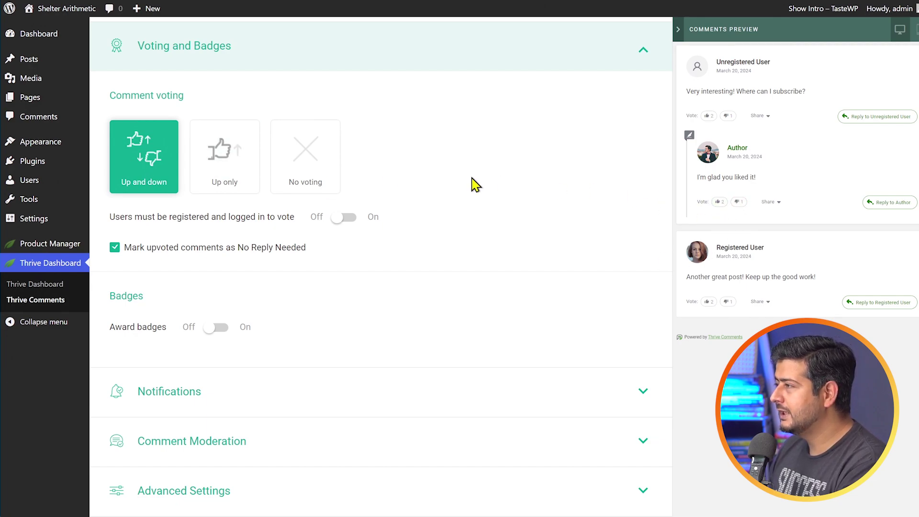
{"action": "left_click", "coordinate": [209, 161]}
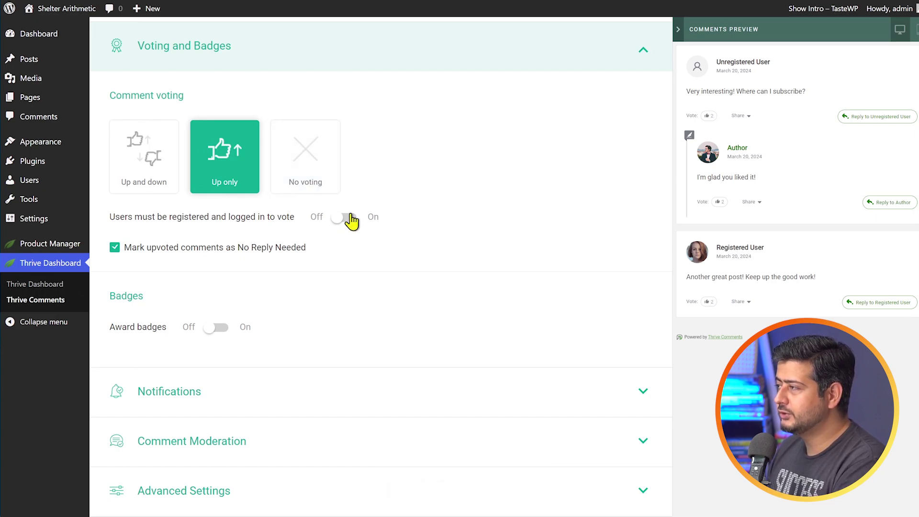
{"action": "left_click", "coordinate": [150, 160]}
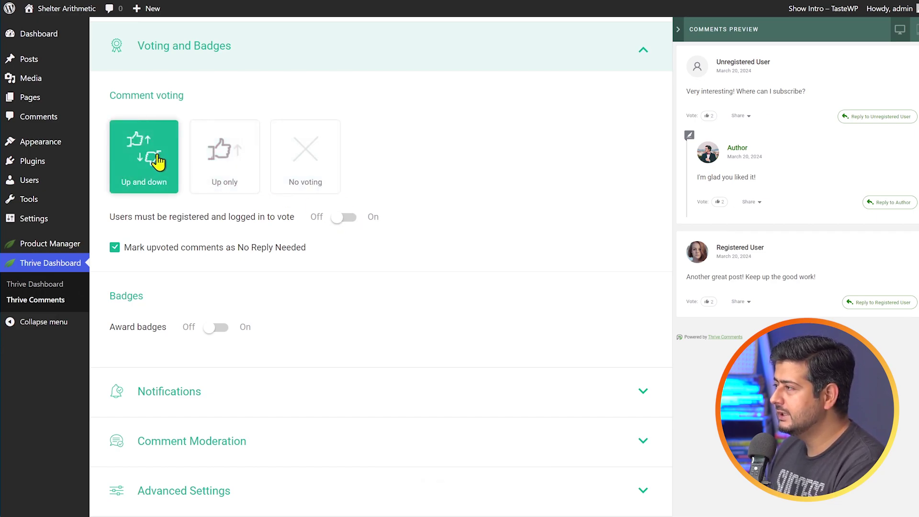
Check the comments preview in the narrower device layout, and return it to the desktop layout
{"action": "left_click", "coordinate": [916, 32]}
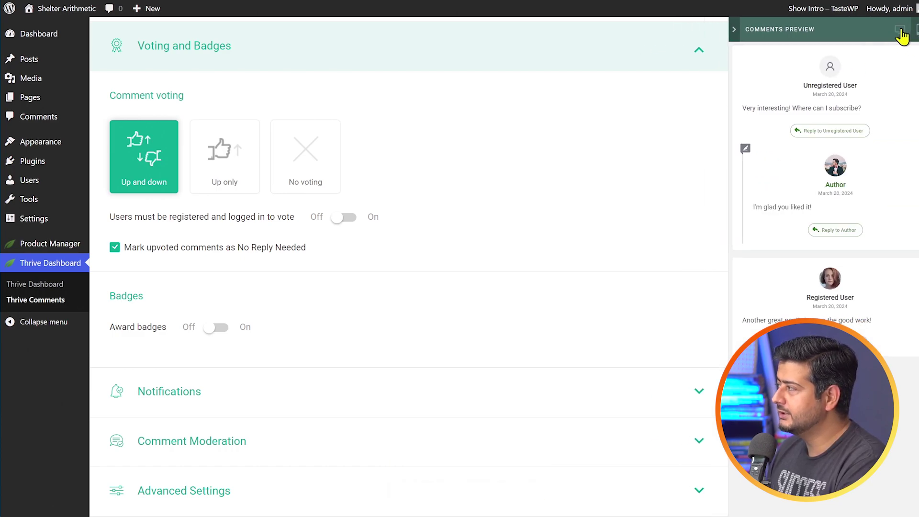
{"action": "left_click", "coordinate": [900, 30]}
{"action": "left_click", "coordinate": [916, 29]}
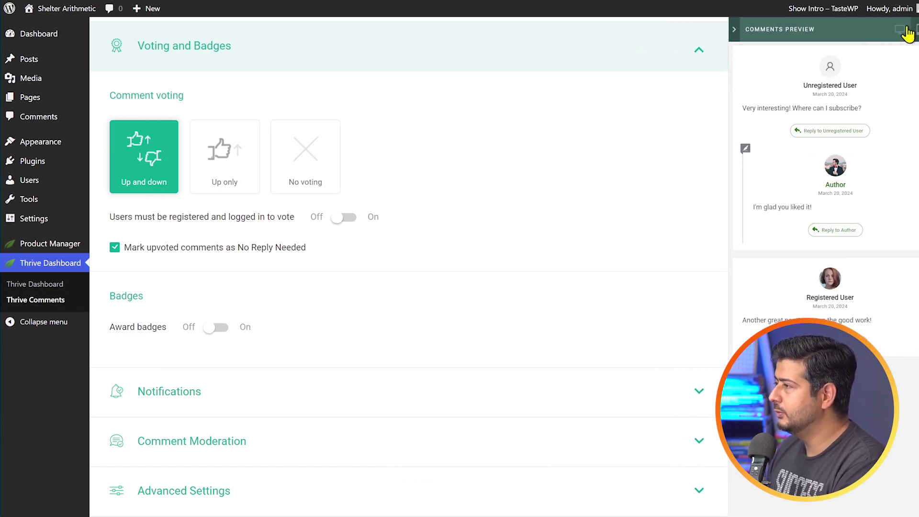
{"action": "left_click", "coordinate": [900, 30]}
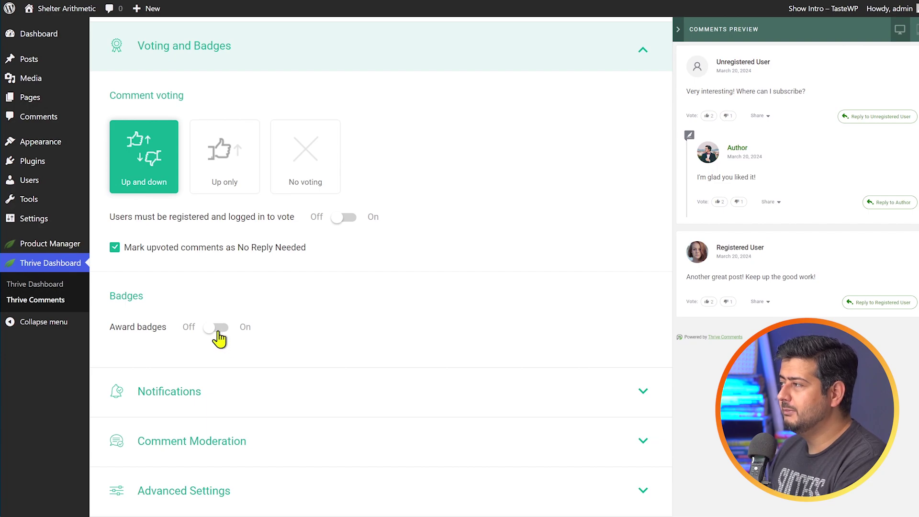
Enable Award badges and save a new badge with the red heart image, keeping the default title and 10 approved comments rule
{"action": "left_click", "coordinate": [216, 330]}
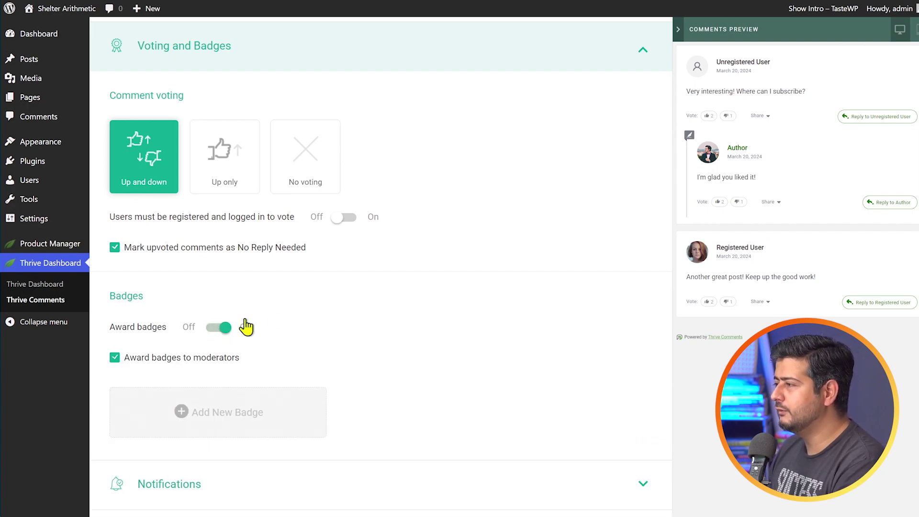
{"action": "scroll", "coordinate": [385, 261], "scroll_direction": "down", "scroll_amount": 2}
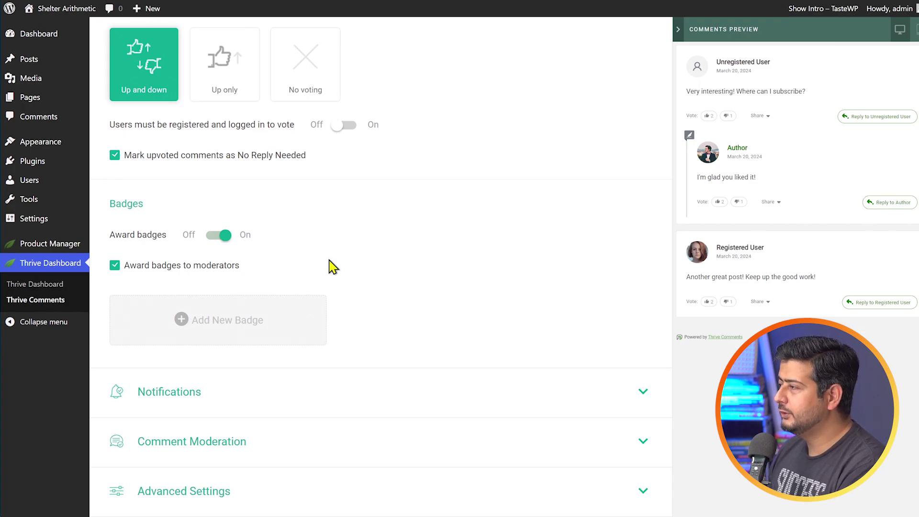
{"action": "left_click", "coordinate": [240, 317]}
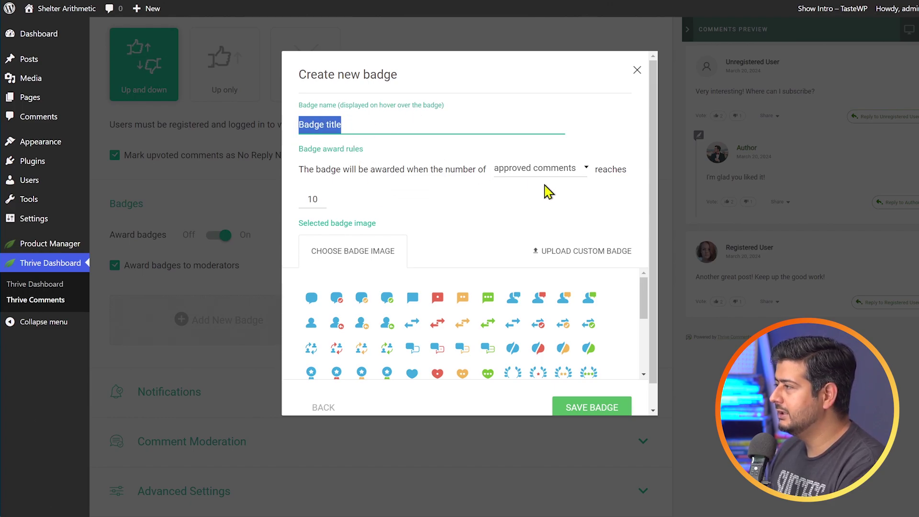
{"action": "left_click", "coordinate": [320, 172]}
{"action": "left_click_drag", "start_coordinate": [326, 170], "coordinate": [408, 171]}
{"action": "left_click", "coordinate": [443, 200]}
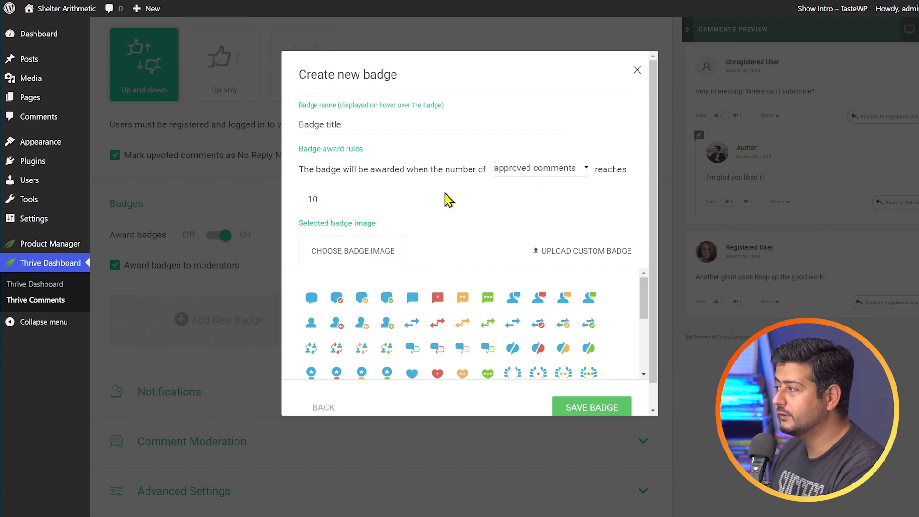
{"action": "scroll", "coordinate": [476, 339], "scroll_direction": "down", "scroll_amount": 2}
{"action": "left_click", "coordinate": [437, 317]}
{"action": "left_click", "coordinate": [582, 408]}
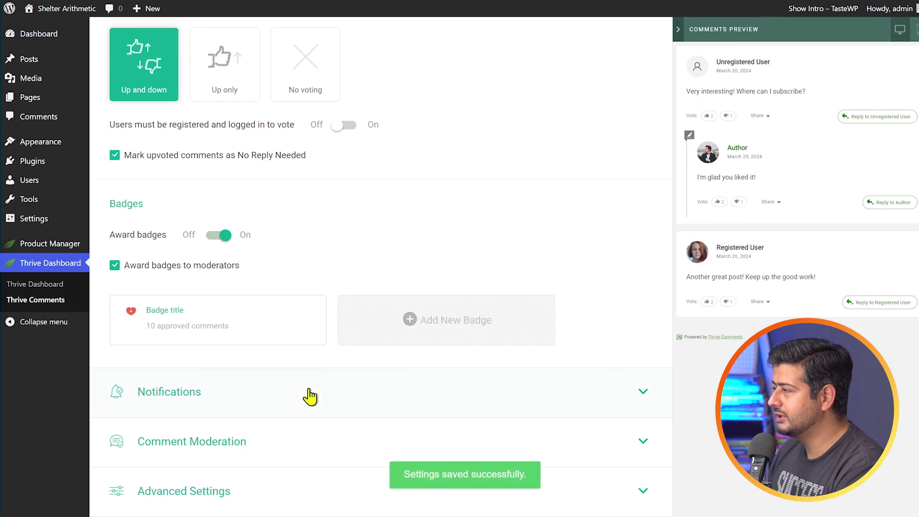
Save a second badge with the blue bar chart image, awarded at 10 upvotes received, keeping the default title
{"action": "left_click", "coordinate": [422, 328]}
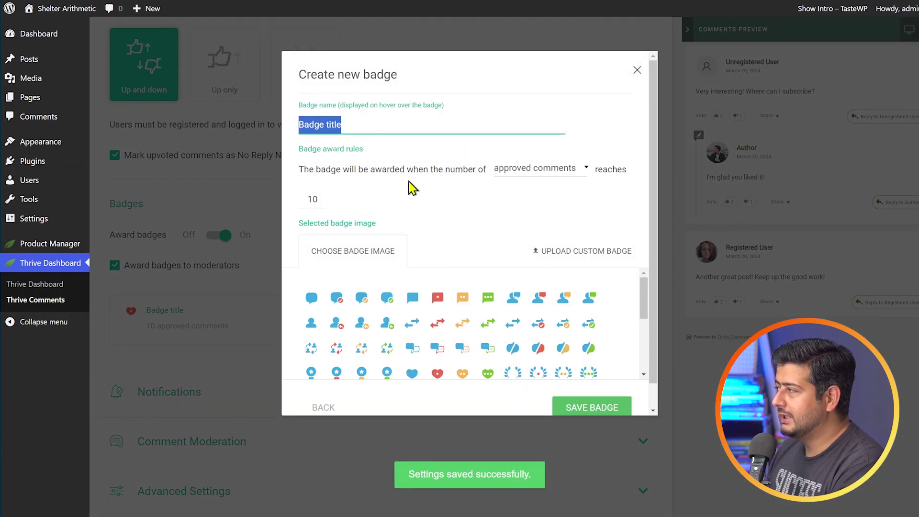
{"action": "left_click", "coordinate": [563, 176]}
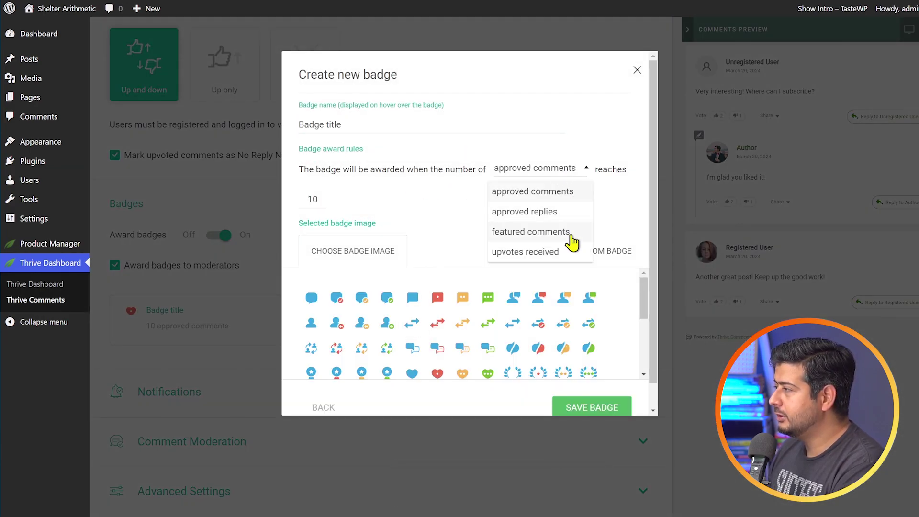
{"action": "left_click", "coordinate": [558, 253]}
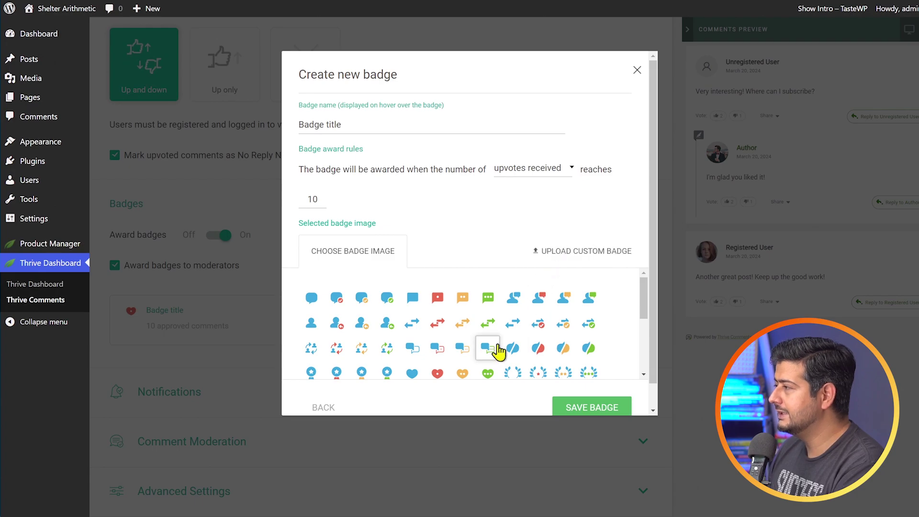
{"action": "scroll", "coordinate": [490, 342], "scroll_direction": "down", "scroll_amount": 2}
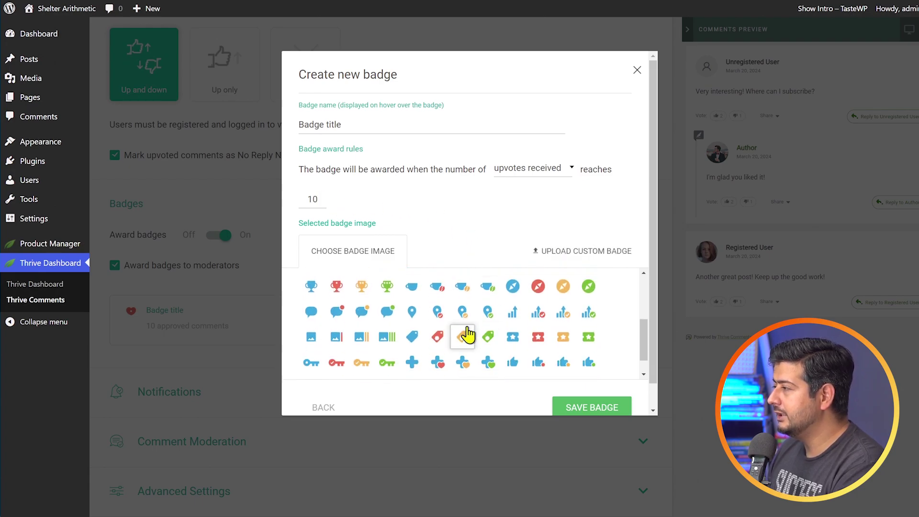
{"action": "scroll", "coordinate": [467, 354], "scroll_direction": "up", "scroll_amount": 2}
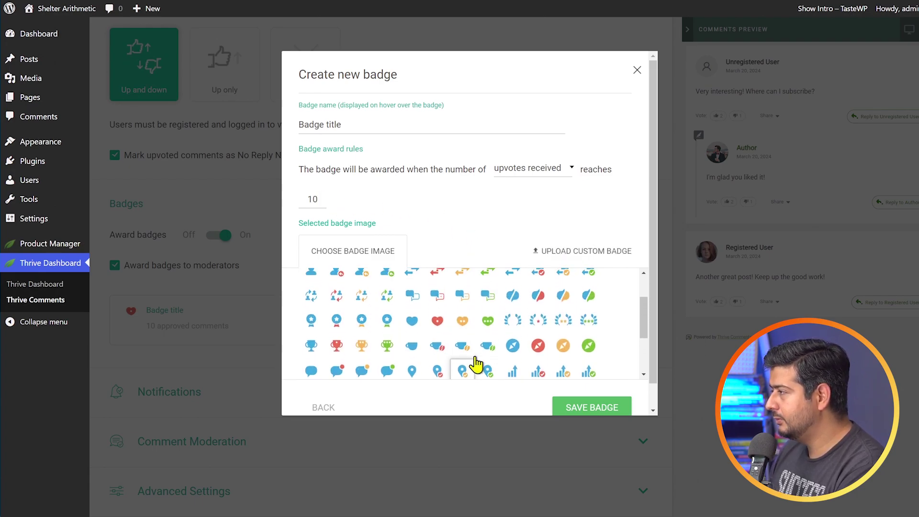
{"action": "scroll", "coordinate": [467, 354], "scroll_direction": "down", "scroll_amount": 6}
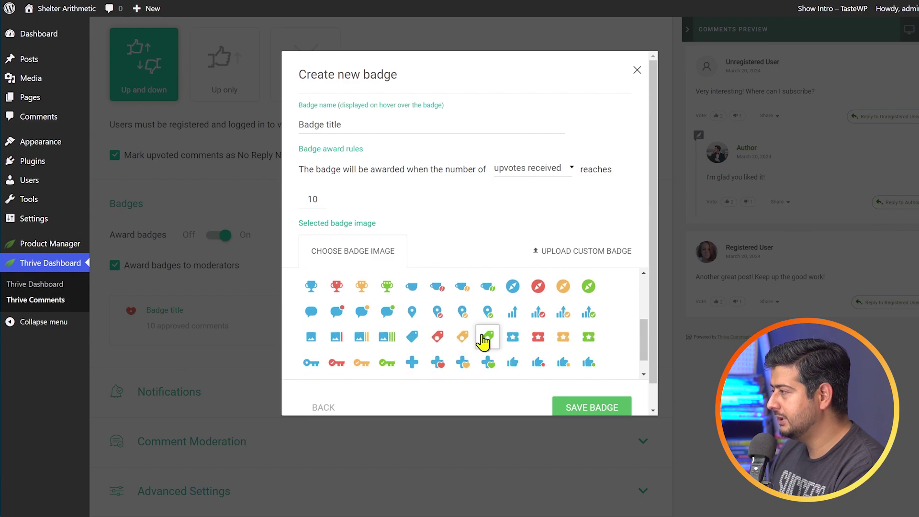
{"action": "left_click", "coordinate": [512, 313]}
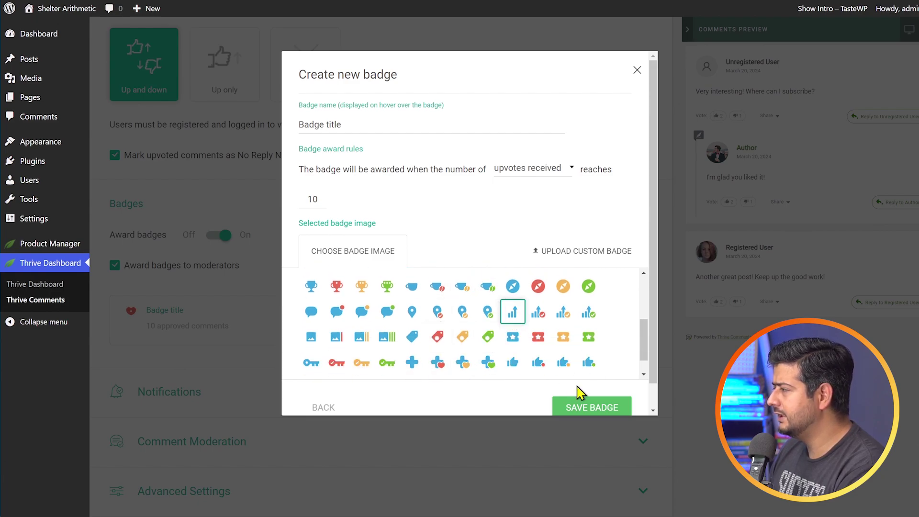
{"action": "left_click", "coordinate": [578, 408]}
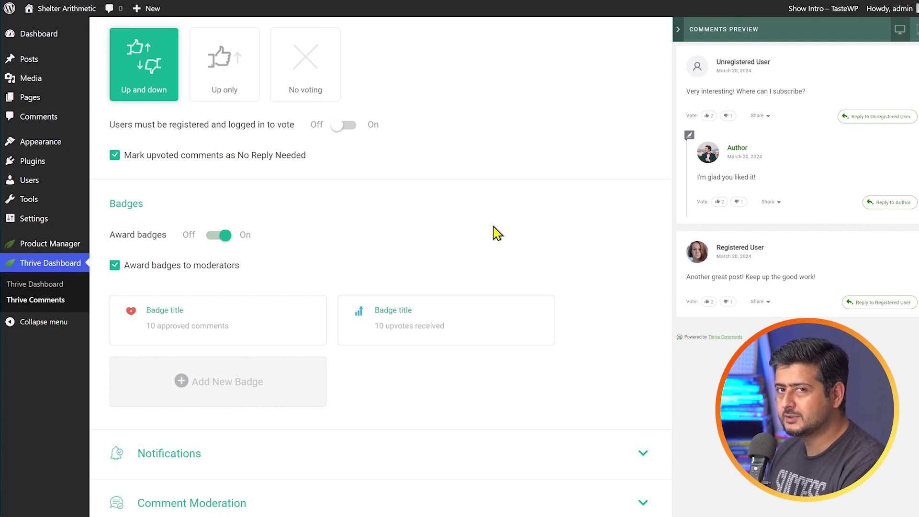
Open the comment notification message for customizing in the Notifications settings
{"action": "scroll", "coordinate": [497, 233], "scroll_direction": "down", "scroll_amount": 1}
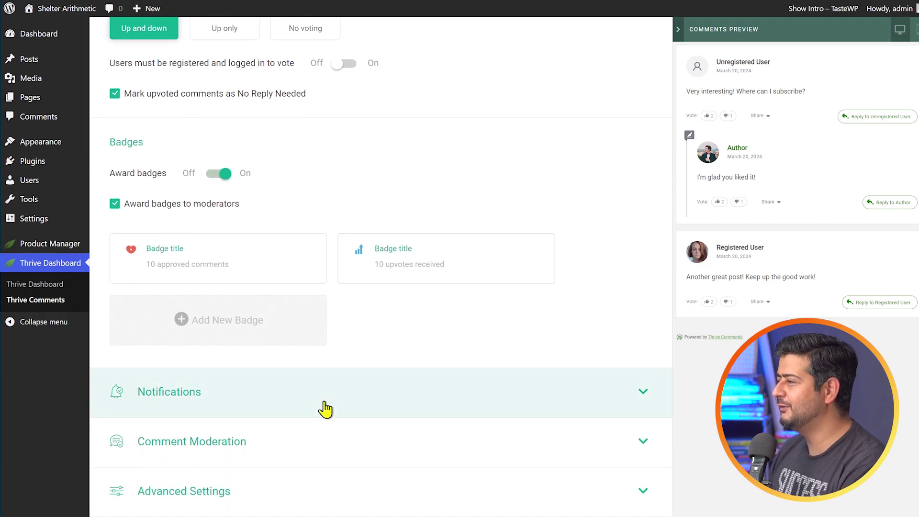
{"action": "left_click", "coordinate": [343, 401]}
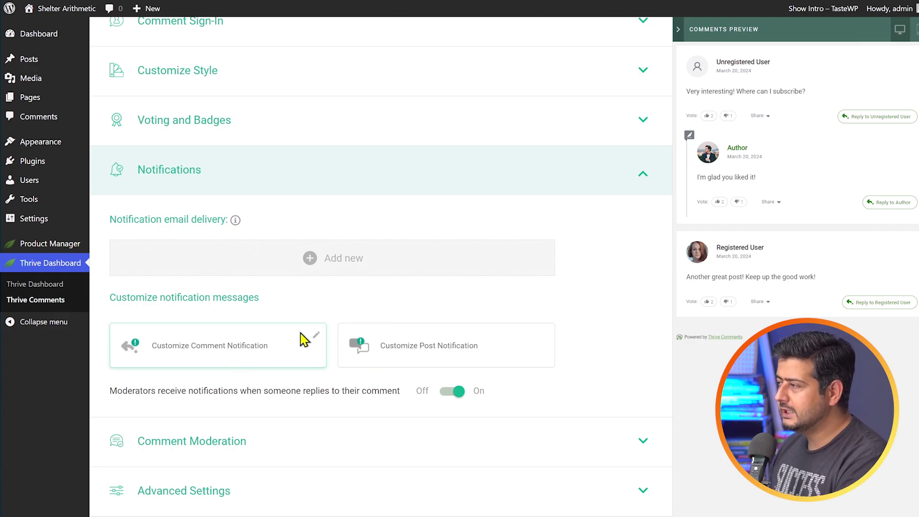
{"action": "left_click", "coordinate": [322, 341]}
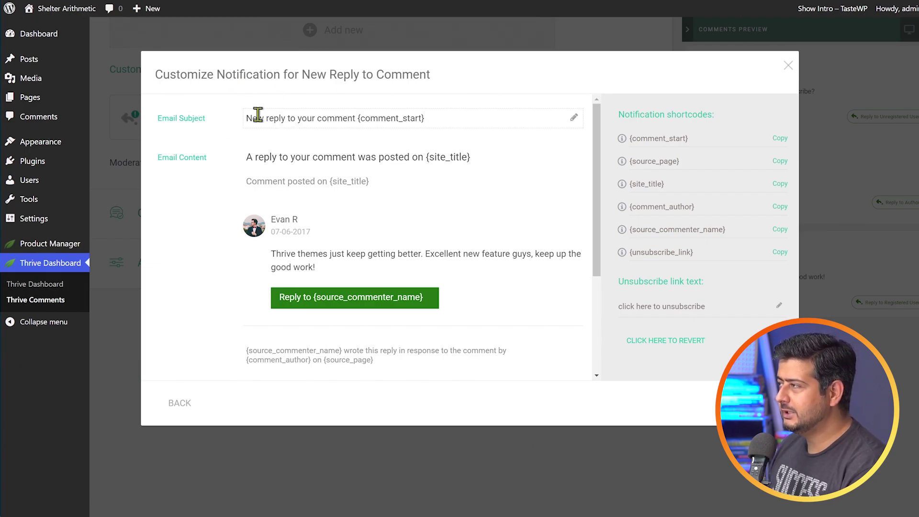
Insert the {comment_author} shortcode and a space at the start of the reply notification's email subject
{"action": "left_click_drag", "start_coordinate": [258, 115], "coordinate": [431, 115]}
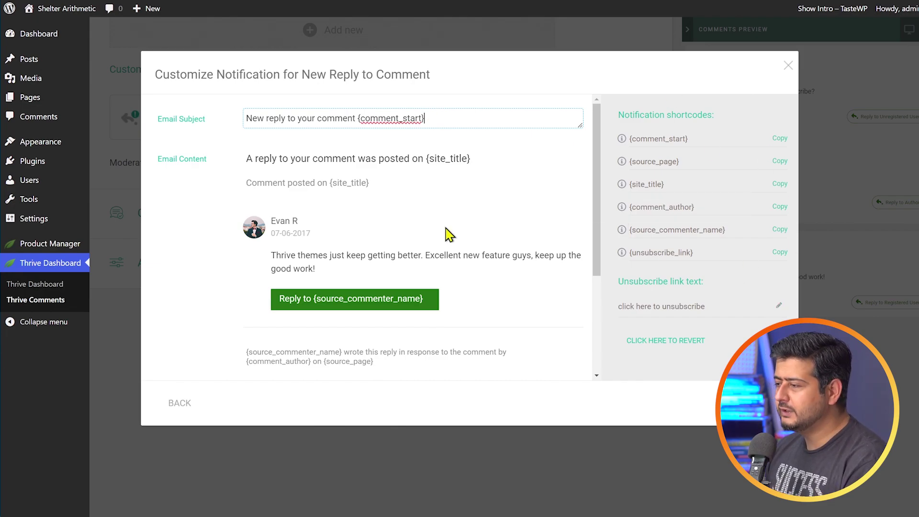
{"action": "double_click", "coordinate": [256, 118]}
{"action": "left_click", "coordinate": [458, 126]}
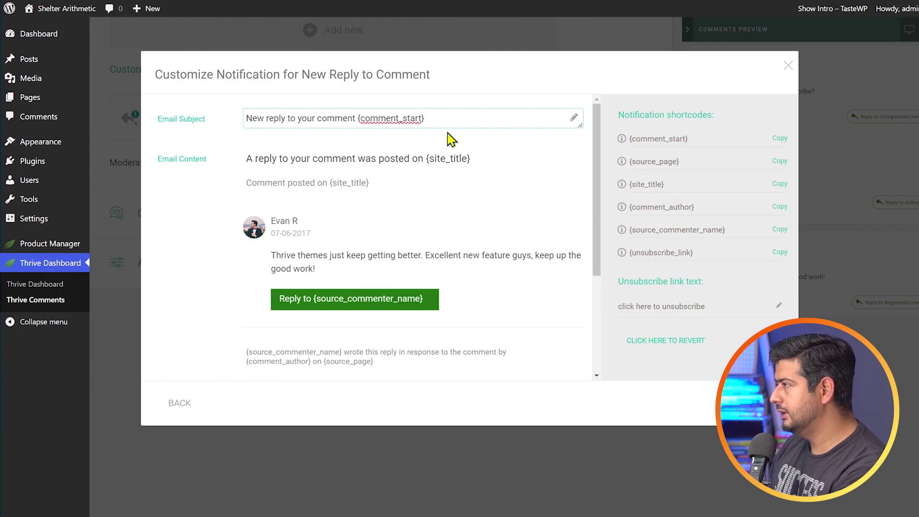
{"action": "type", "text": "{Commend"}
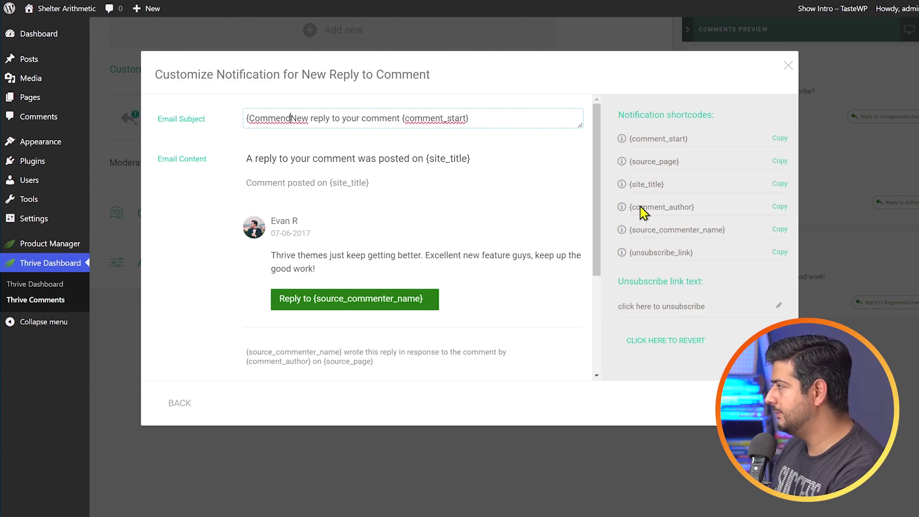
{"action": "left_click", "coordinate": [778, 208]}
{"action": "left_click", "coordinate": [291, 119]}
{"action": "type", "text": "{comment_author}"}
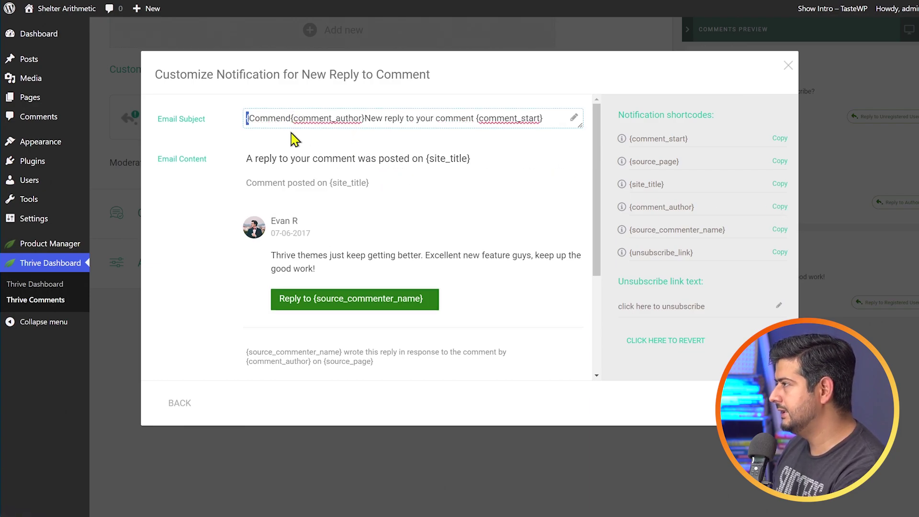
{"action": "key", "text": "shift+Right"}
{"action": "key", "text": "shift+Right"}
{"action": "key", "text": "shift+Right"}
{"action": "key", "text": "shift+Right"}
{"action": "key", "text": "BackSpace"}
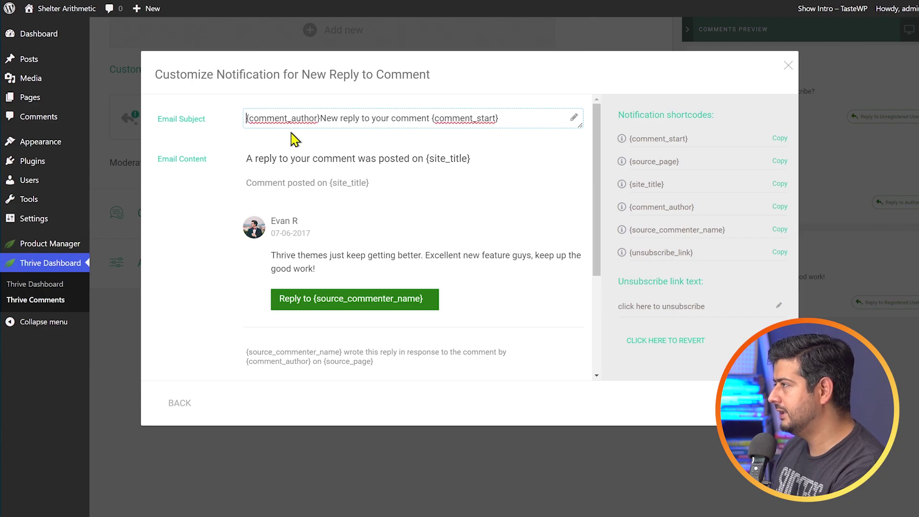
{"action": "left_click", "coordinate": [319, 117]}
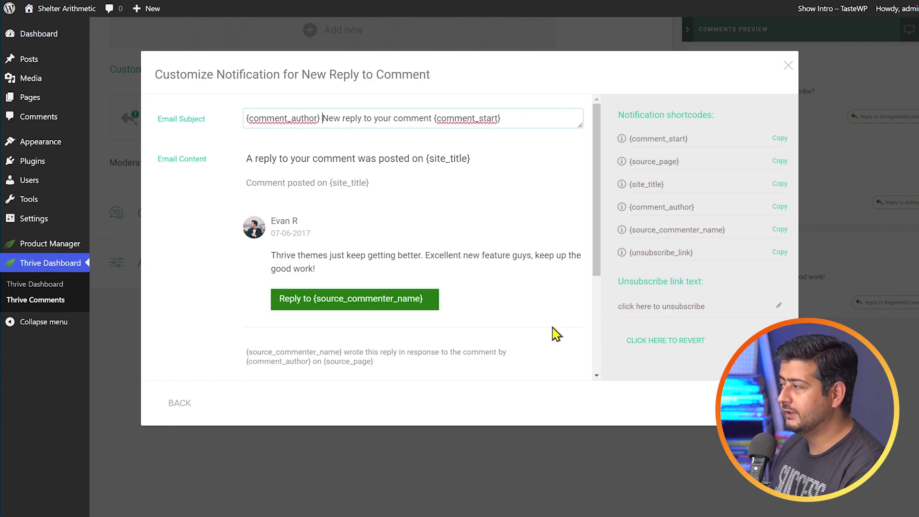
Look through the rest of the reply notification's email content and save the customized message
{"action": "scroll", "coordinate": [422, 374], "scroll_direction": "down", "scroll_amount": 3}
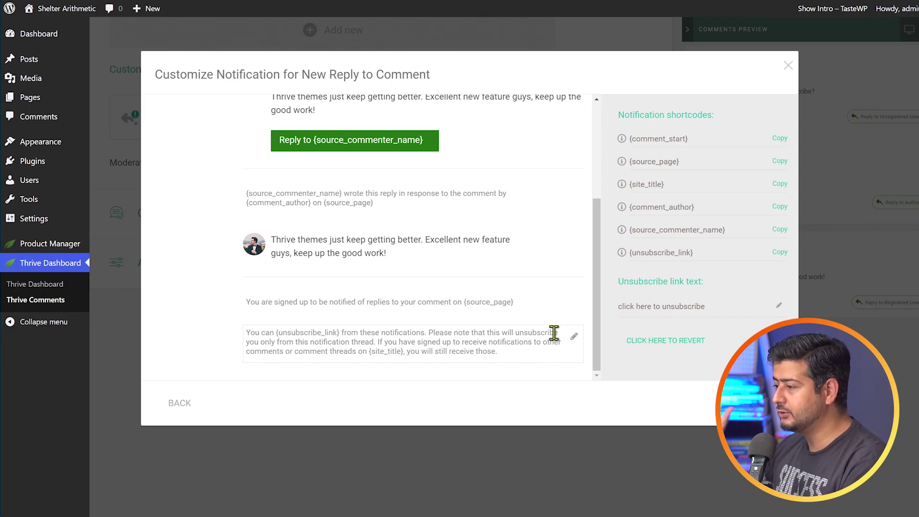
{"action": "scroll", "coordinate": [438, 299], "scroll_direction": "up", "scroll_amount": 3}
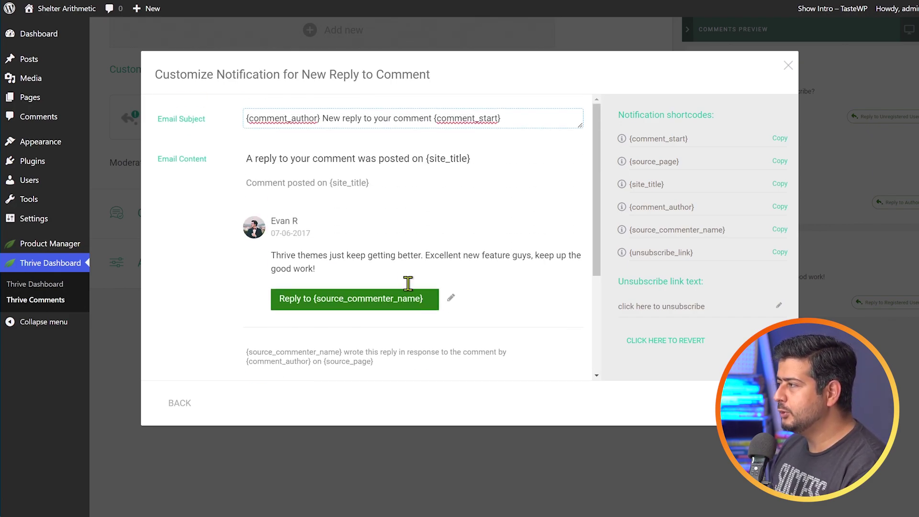
{"action": "scroll", "coordinate": [498, 191], "scroll_direction": "down", "scroll_amount": 2}
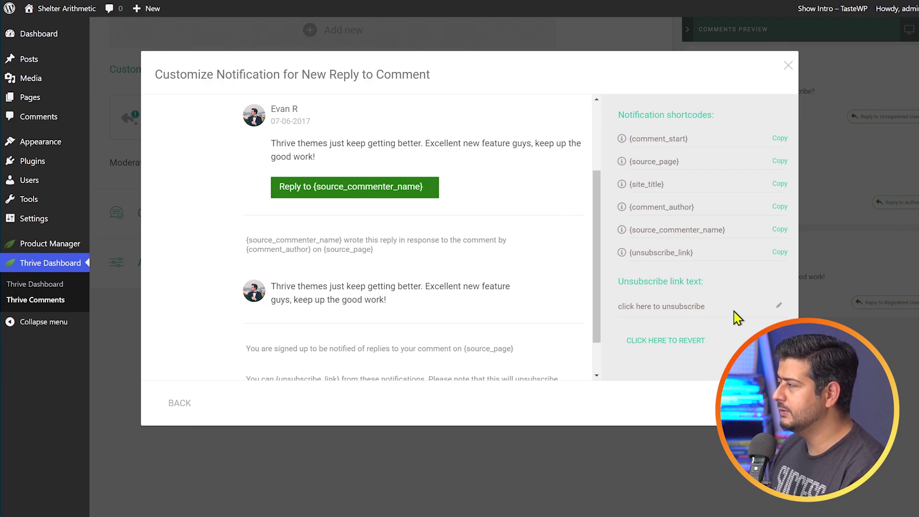
{"action": "scroll", "coordinate": [490, 239], "scroll_direction": "up", "scroll_amount": 1}
{"action": "scroll", "coordinate": [490, 238], "scroll_direction": "up", "scroll_amount": 2}
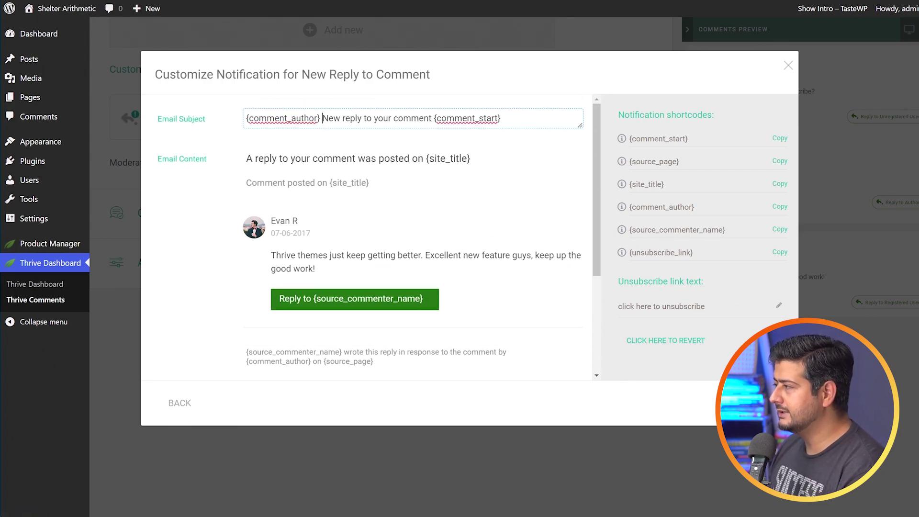
{"action": "left_click", "coordinate": [756, 402]}
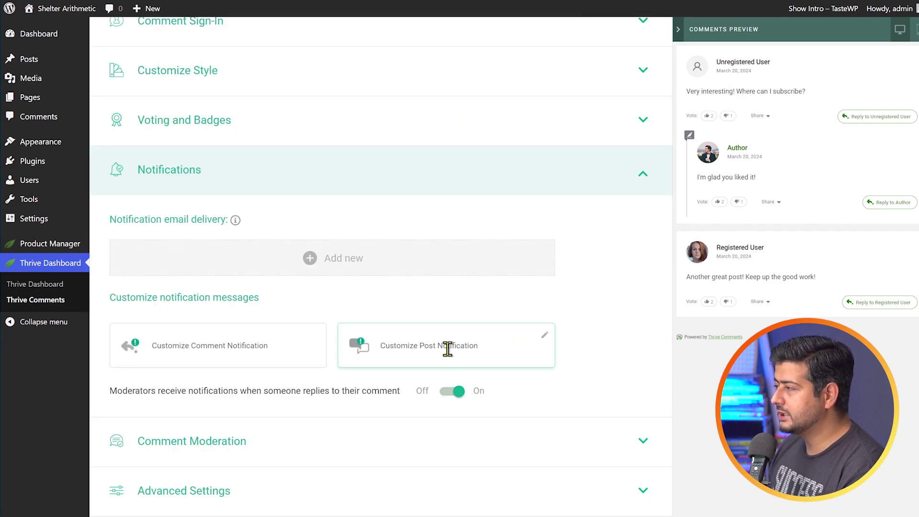
Examine the post notification template for new comments on a thread, and close it
{"action": "left_click", "coordinate": [545, 337]}
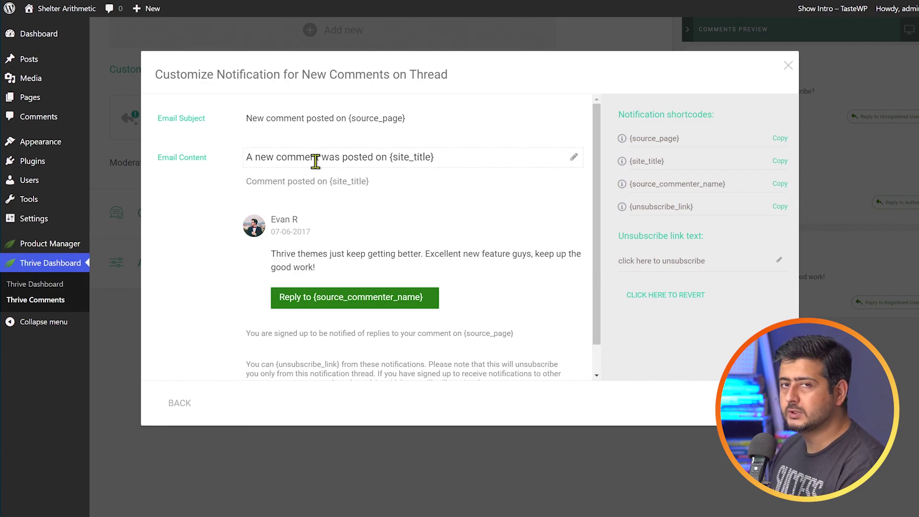
{"action": "left_click", "coordinate": [789, 65]}
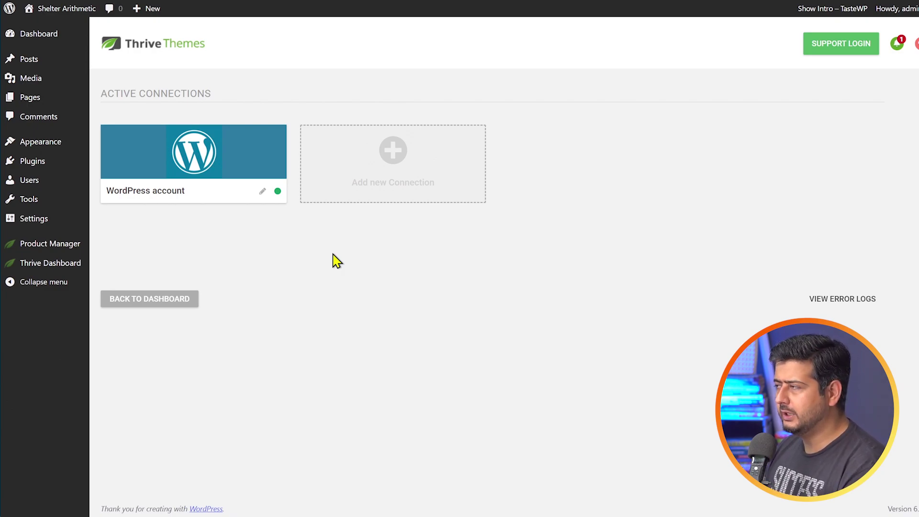
Start a new connection on the Active Connections page, look through the available email marketing apps and pick SendGrid
{"action": "left_click", "coordinate": [400, 158]}
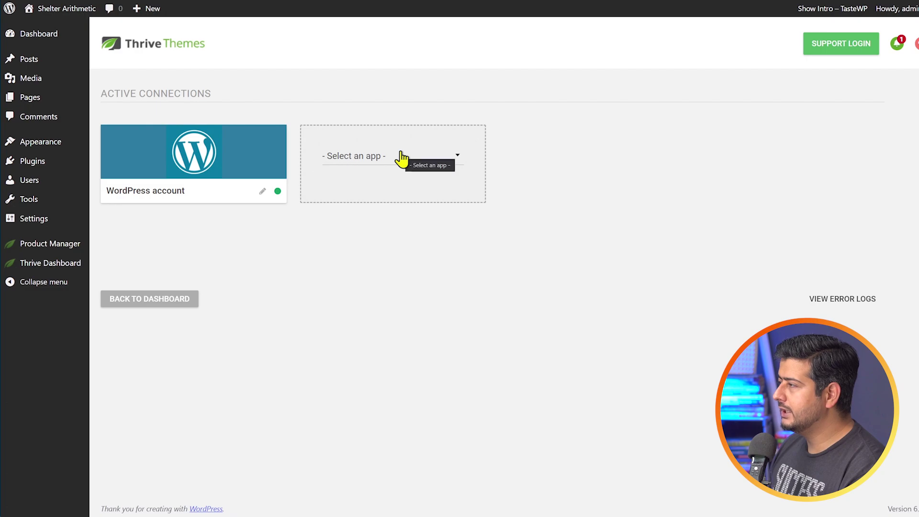
{"action": "left_click", "coordinate": [436, 159]}
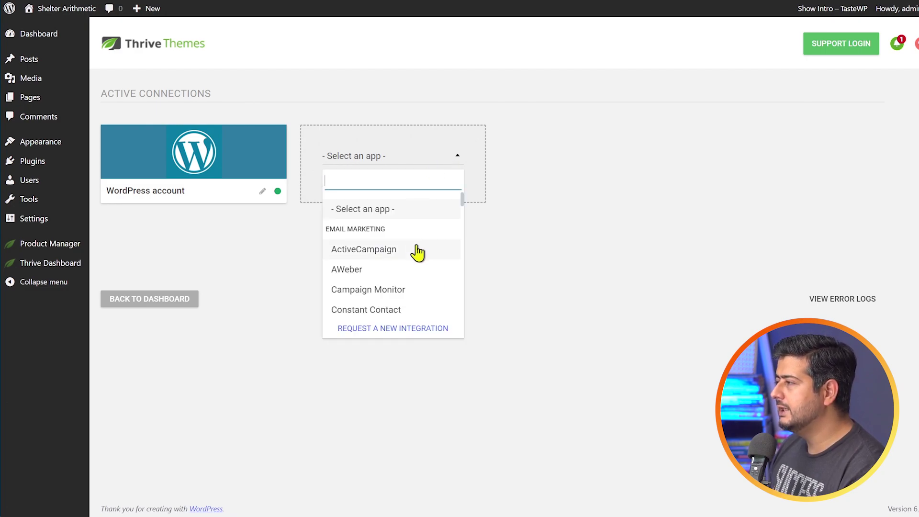
{"action": "scroll", "coordinate": [405, 268], "scroll_direction": "down", "scroll_amount": 1}
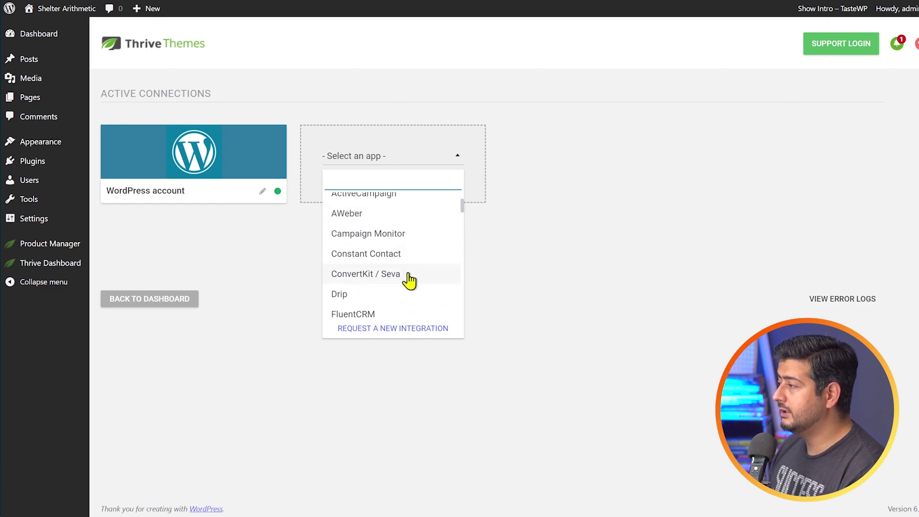
{"action": "scroll", "coordinate": [409, 258], "scroll_direction": "down", "scroll_amount": 3}
{"action": "scroll", "coordinate": [400, 234], "scroll_direction": "down", "scroll_amount": 3}
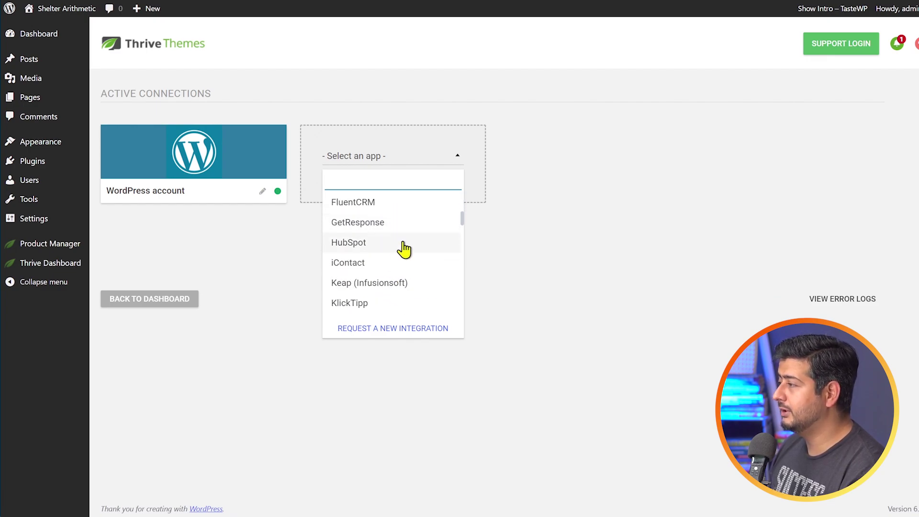
{"action": "scroll", "coordinate": [410, 272], "scroll_direction": "down", "scroll_amount": 3}
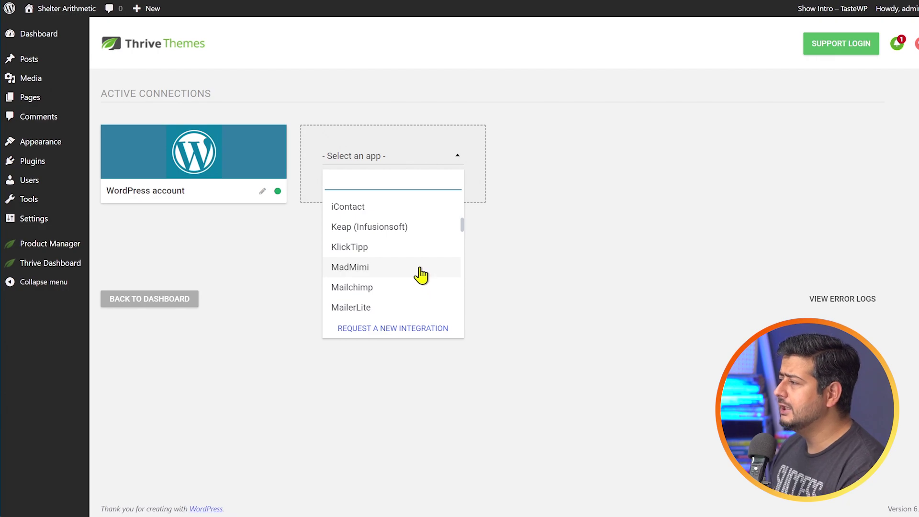
{"action": "scroll", "coordinate": [421, 275], "scroll_direction": "down", "scroll_amount": 3}
{"action": "scroll", "coordinate": [420, 274], "scroll_direction": "down", "scroll_amount": 2}
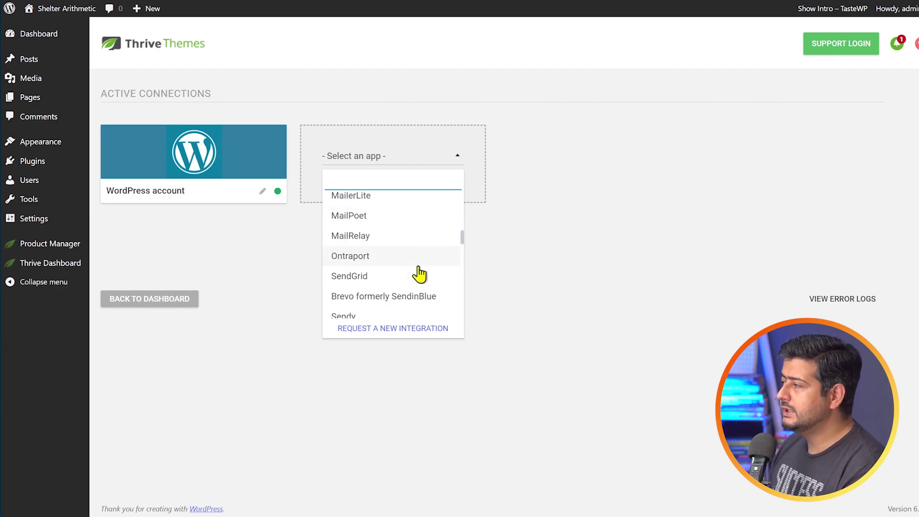
{"action": "left_click", "coordinate": [393, 279]}
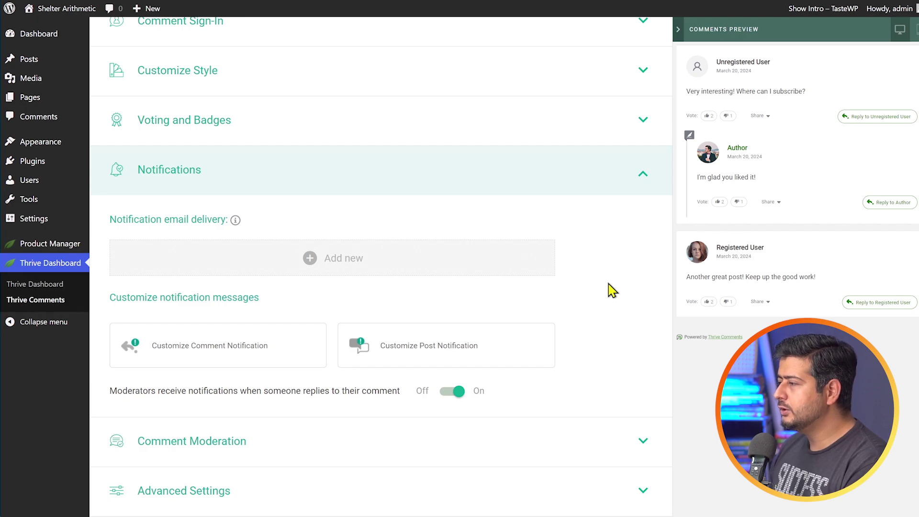
Look over the Comment Moderation and Advanced Settings options of Thrive Comments, and collapse both sections
{"action": "left_click", "coordinate": [376, 448]}
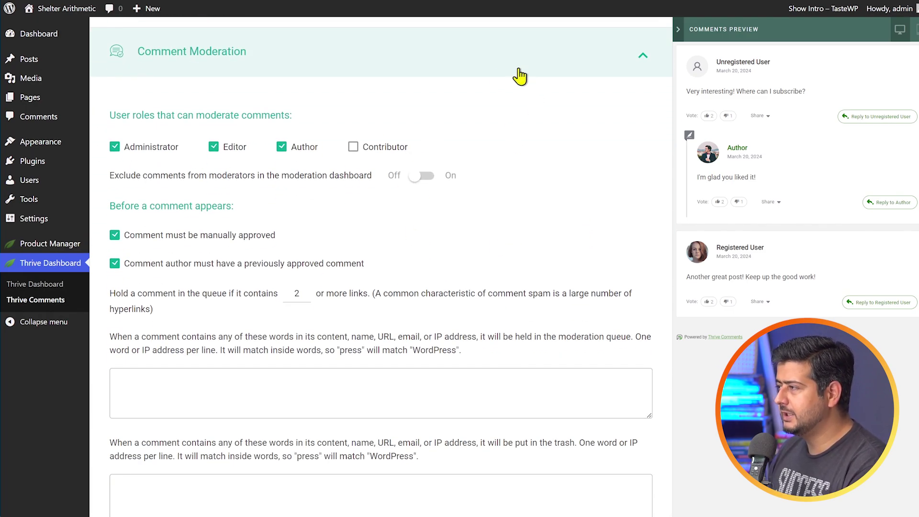
{"action": "left_click", "coordinate": [432, 63]}
{"action": "left_click", "coordinate": [326, 446]}
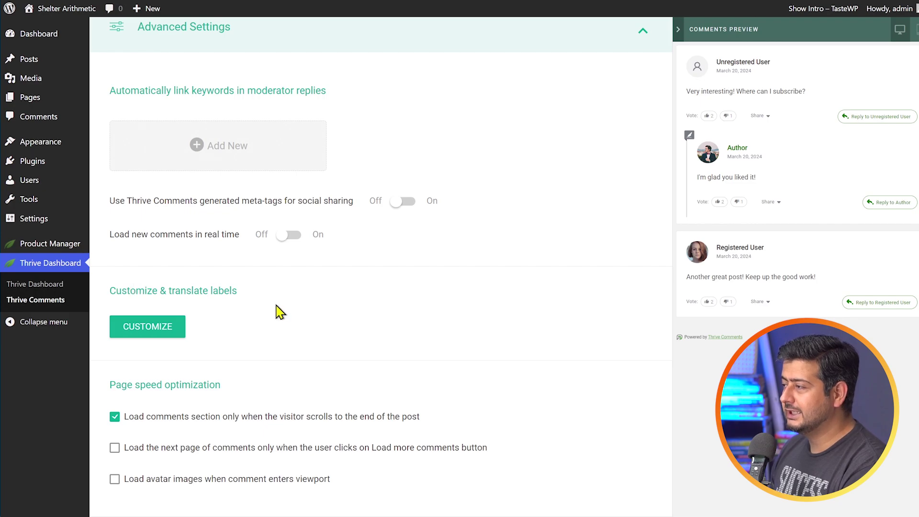
{"action": "scroll", "coordinate": [548, 264], "scroll_direction": "up", "scroll_amount": 5}
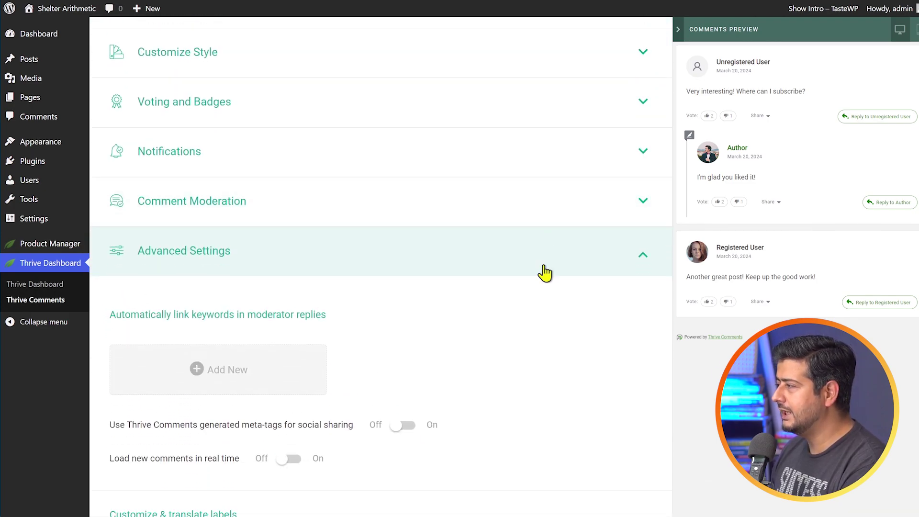
{"action": "left_click", "coordinate": [546, 271]}
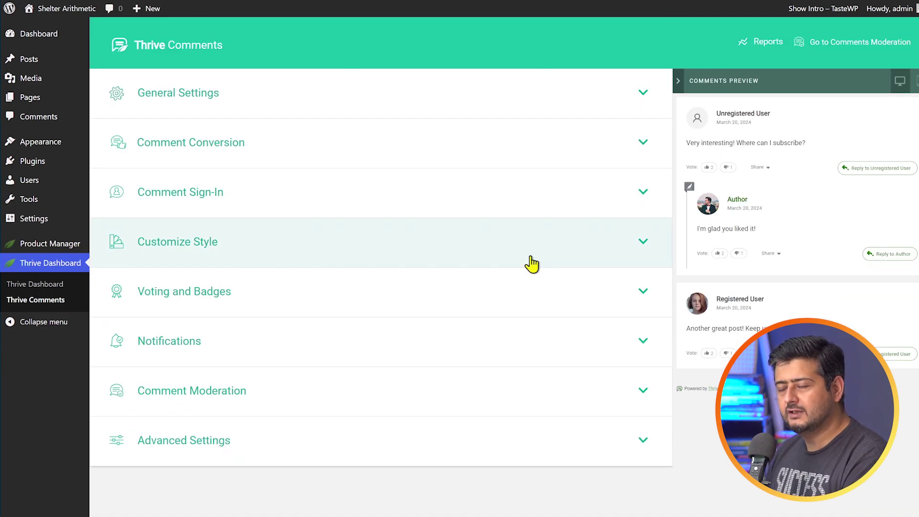